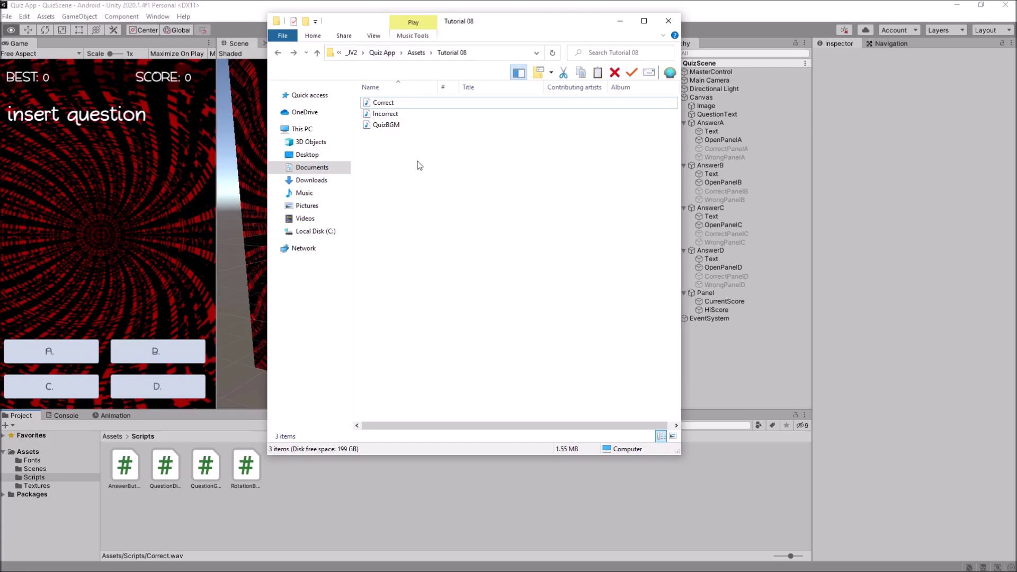
Step: Import the Correct, Incorrect and QuizBGM audio files from File Explorer into Unity's Scripts folder
drag(416, 149, 309, 478)
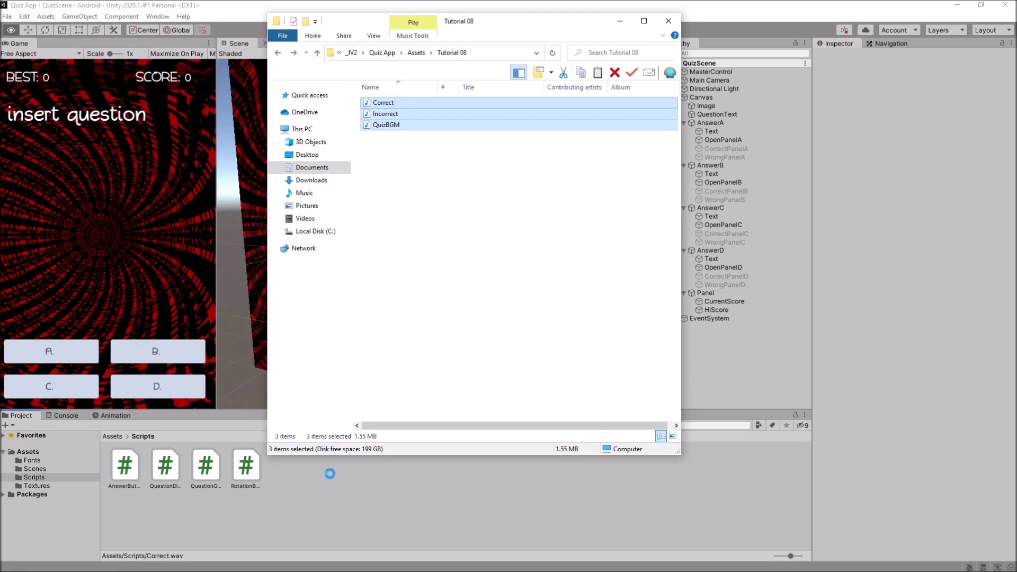
click(410, 487)
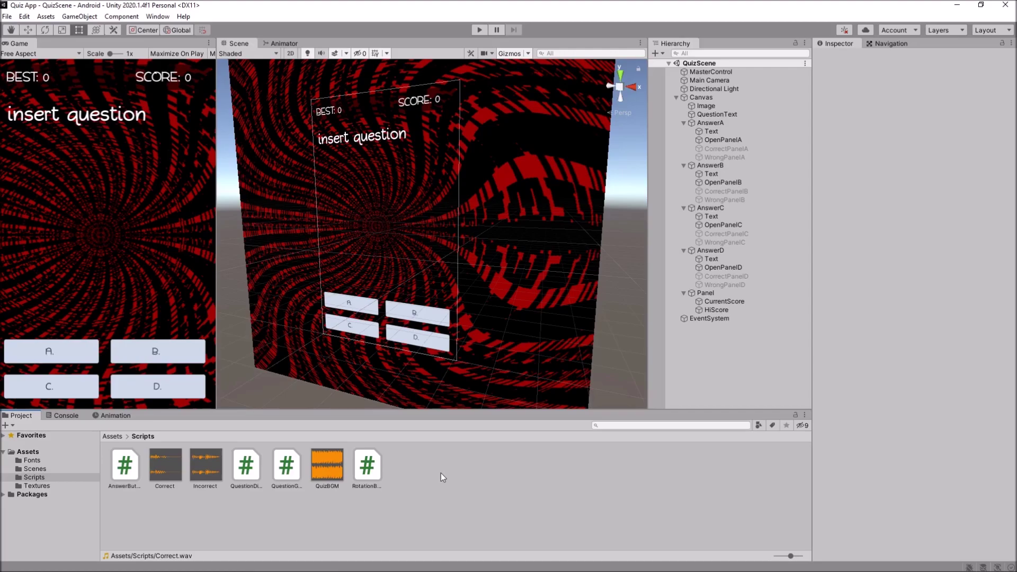
Step: Compare the QuizBGM and Incorrect clips' import settings and waveforms in the Inspector
click(338, 466)
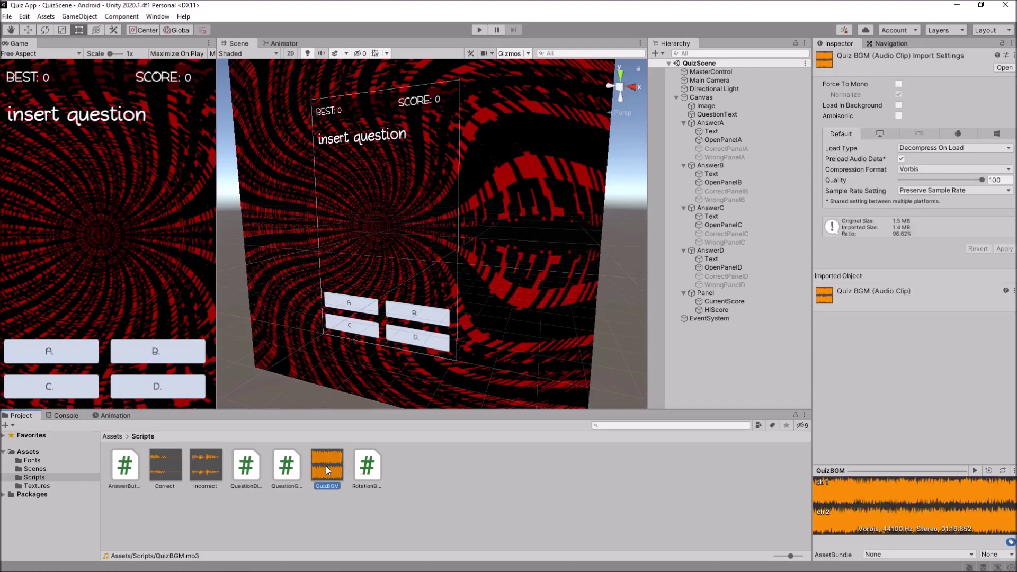
click(203, 484)
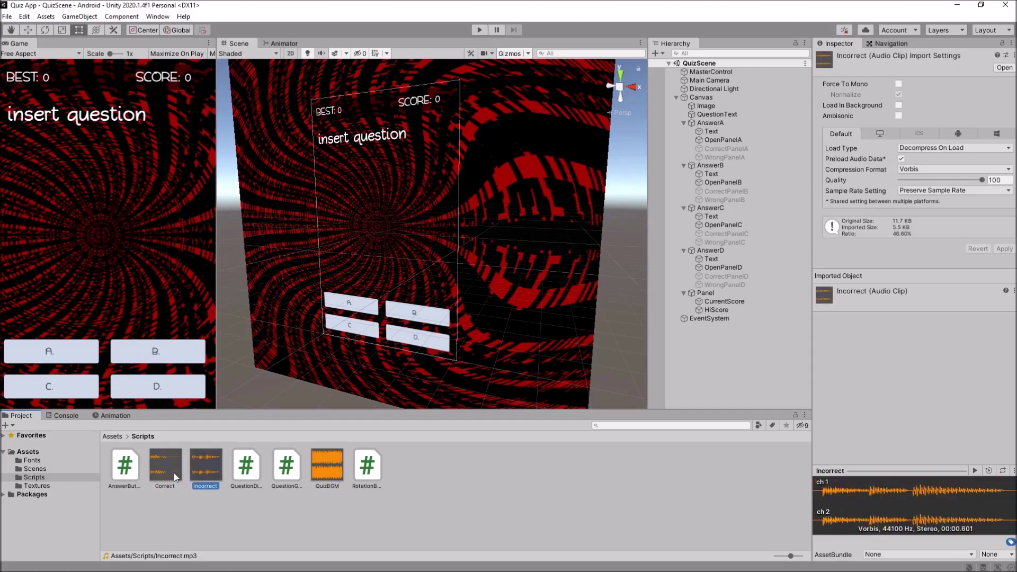
click(320, 470)
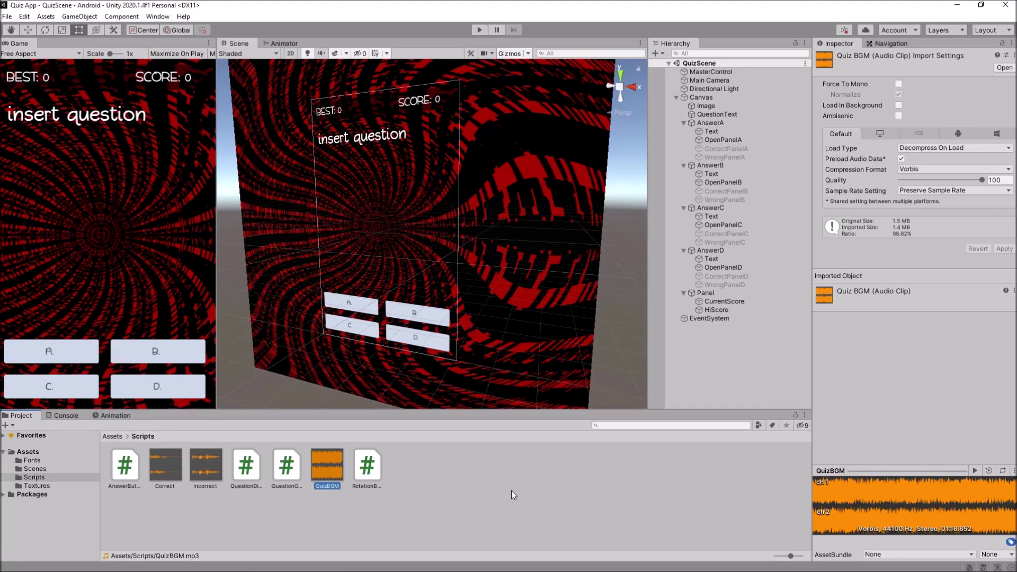
Step: Create an empty BGM child under MasterControl and drop the QuizBGM clip onto it
click(717, 74)
right_click(713, 75)
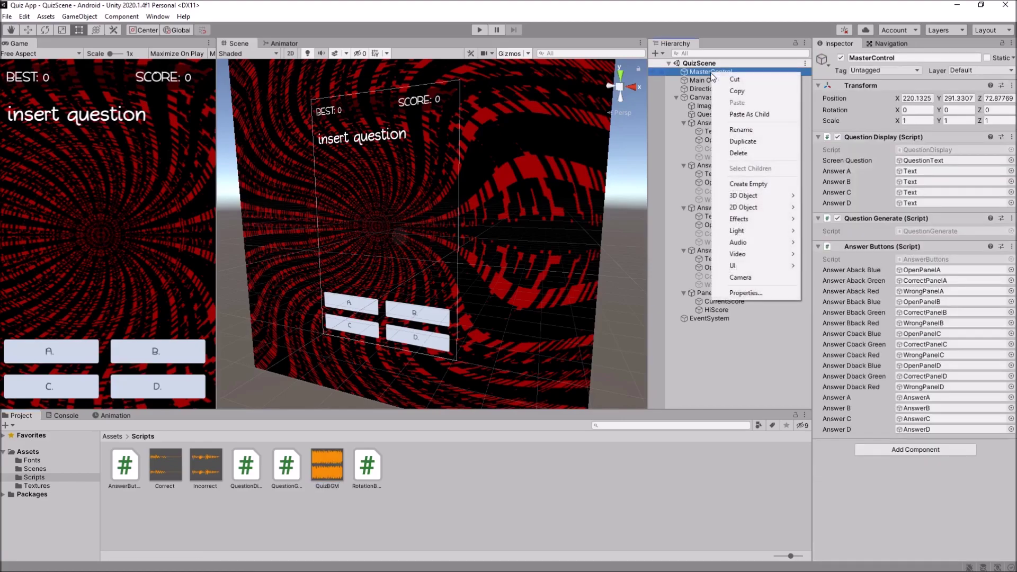
click(766, 184)
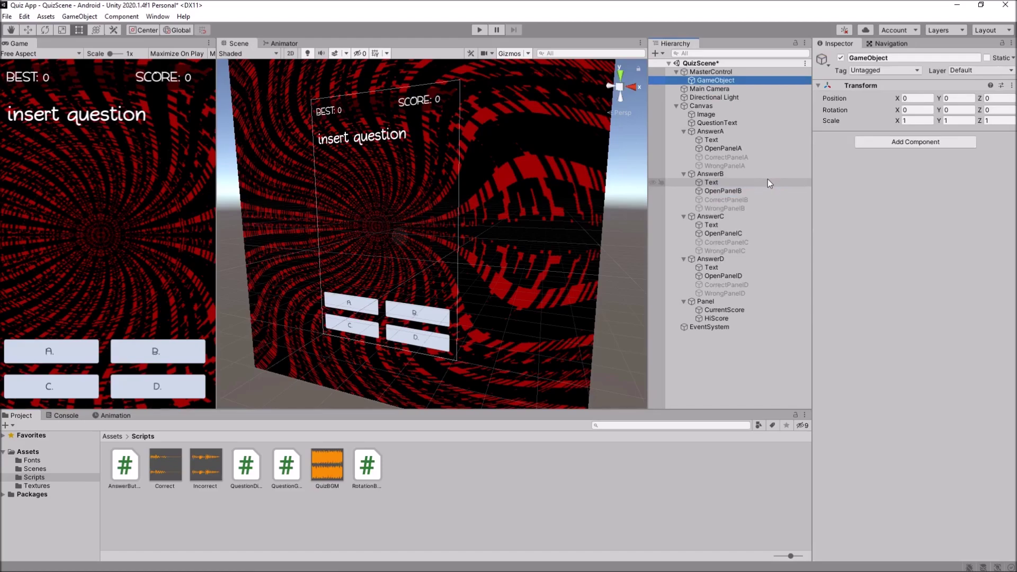
text(BGM)
key(Return)
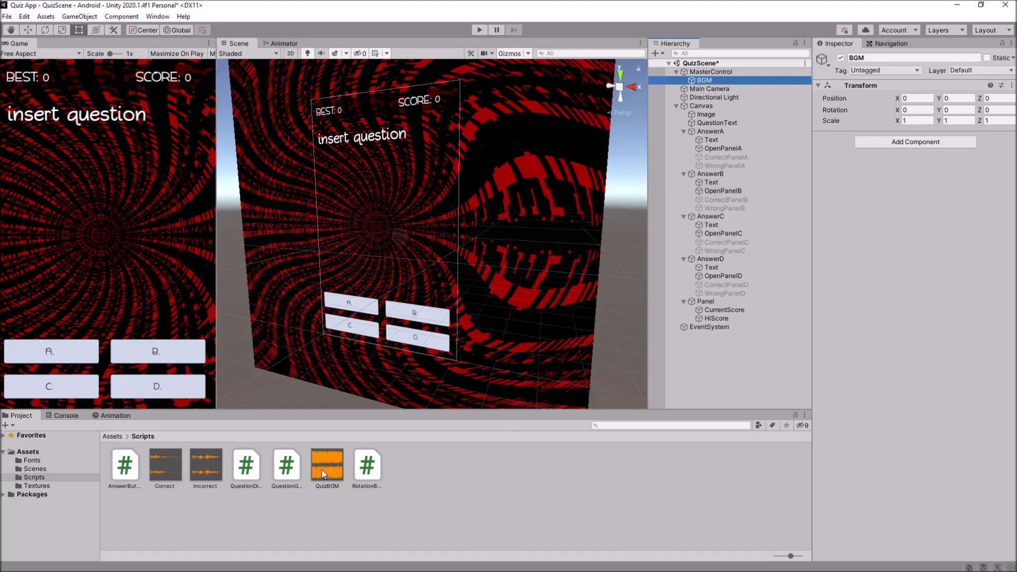
drag(324, 474, 705, 81)
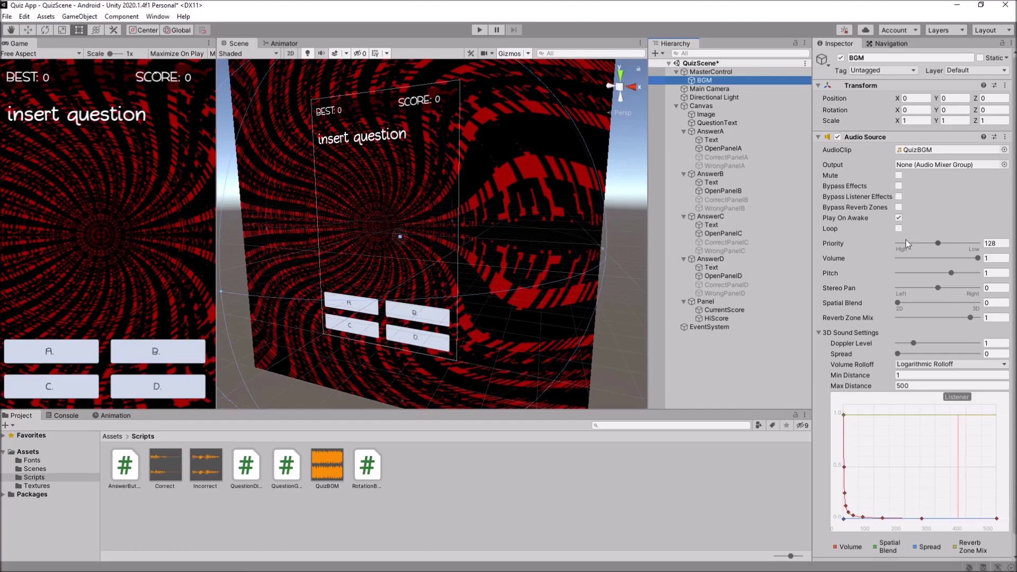
Step: Make the BGM Audio Source loop at volume 0.05 and run the quiz in Play mode
mouse_move(891, 231)
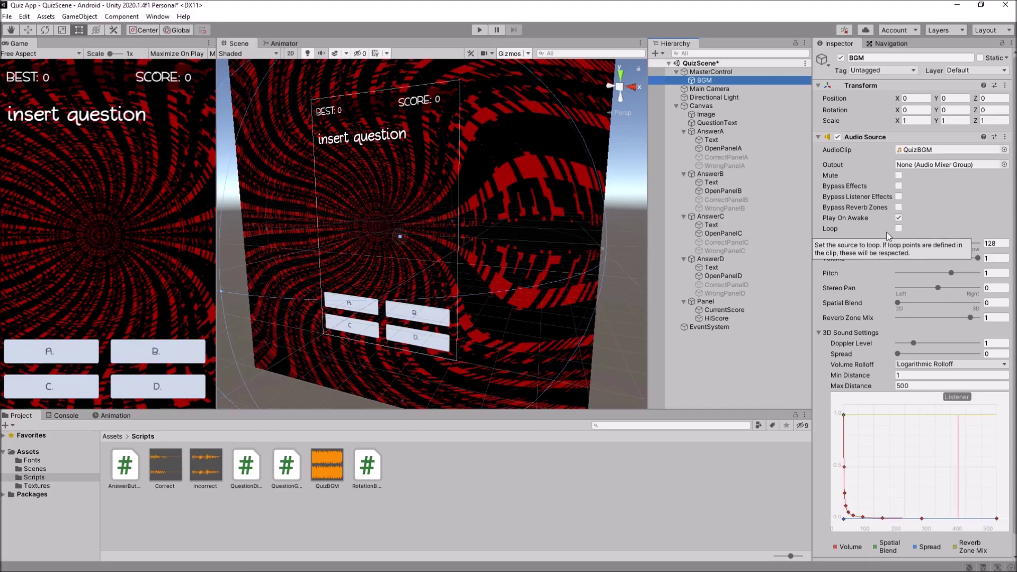
click(899, 229)
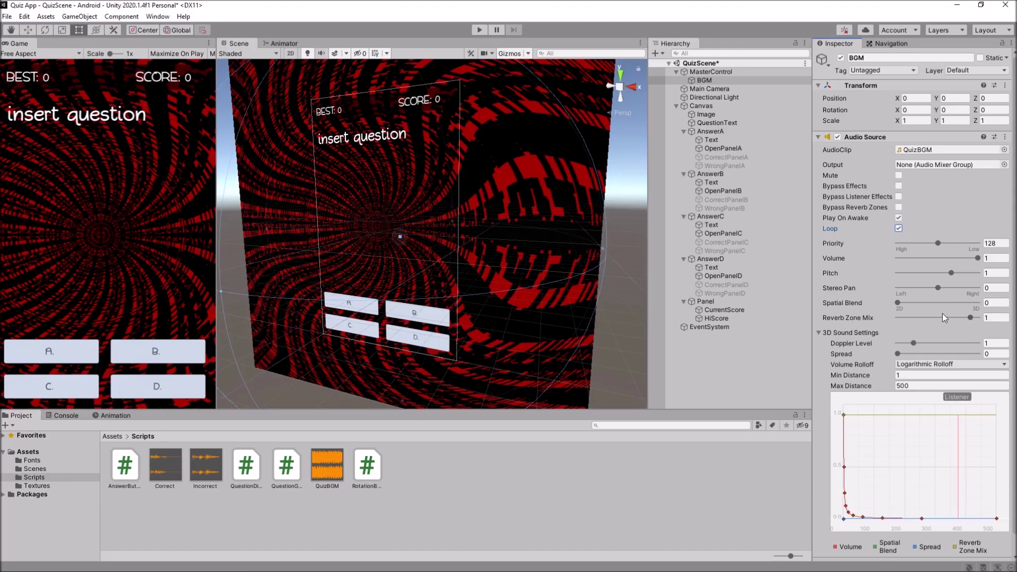
click(1000, 258)
text(0.05)
click(481, 31)
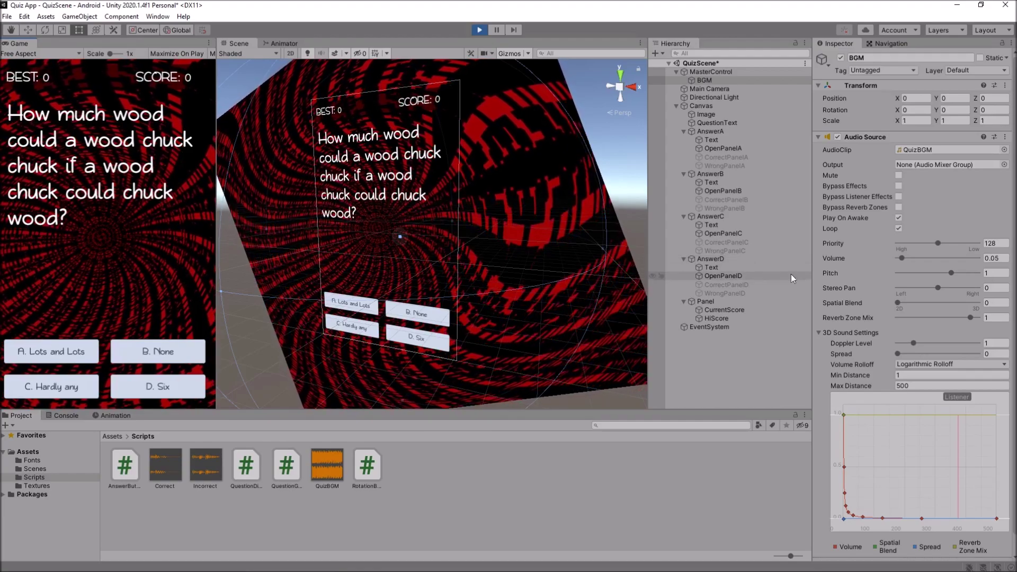
Step: Try a louder music volume while playing, then stop and leave pitch at 1
mouse_move(902, 260)
mouse_down()
mouse_move(923, 260)
mouse_move(891, 265)
mouse_up()
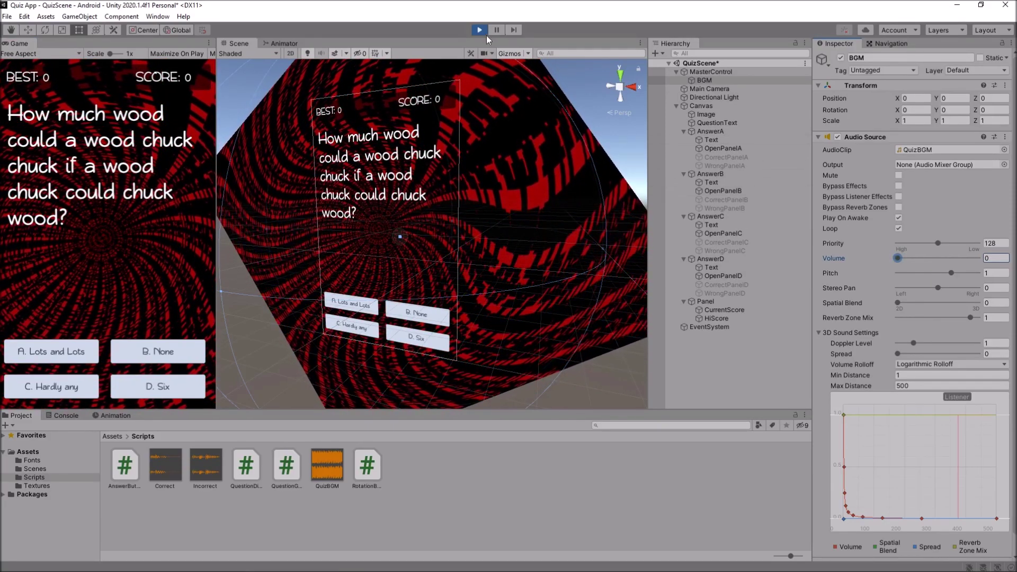
key(ctrl+p)
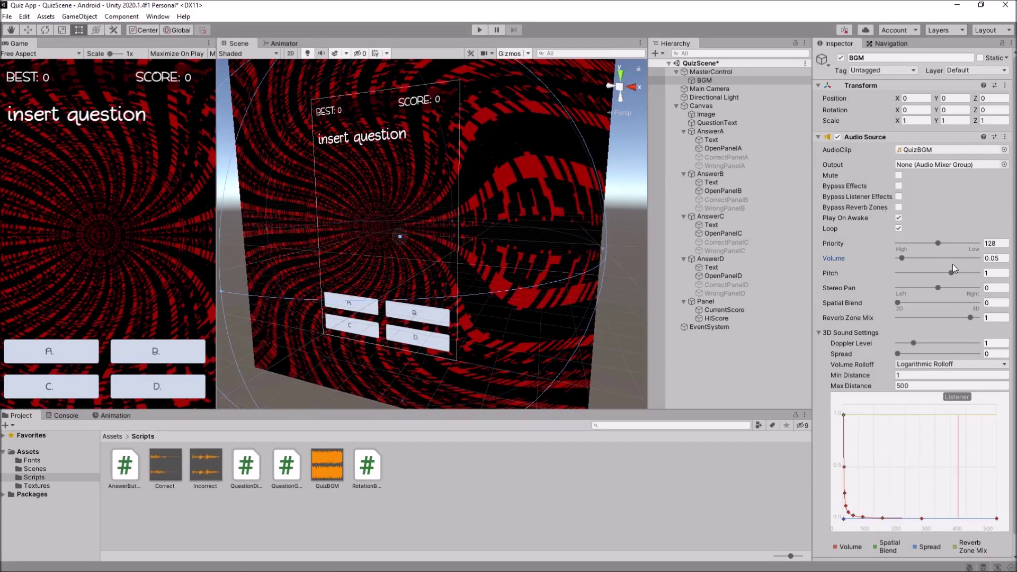
click(1000, 271)
key(Return)
Step: Replay the quiz testing higher and lower music pitch (around 0.71), then stop Play mode
click(488, 30)
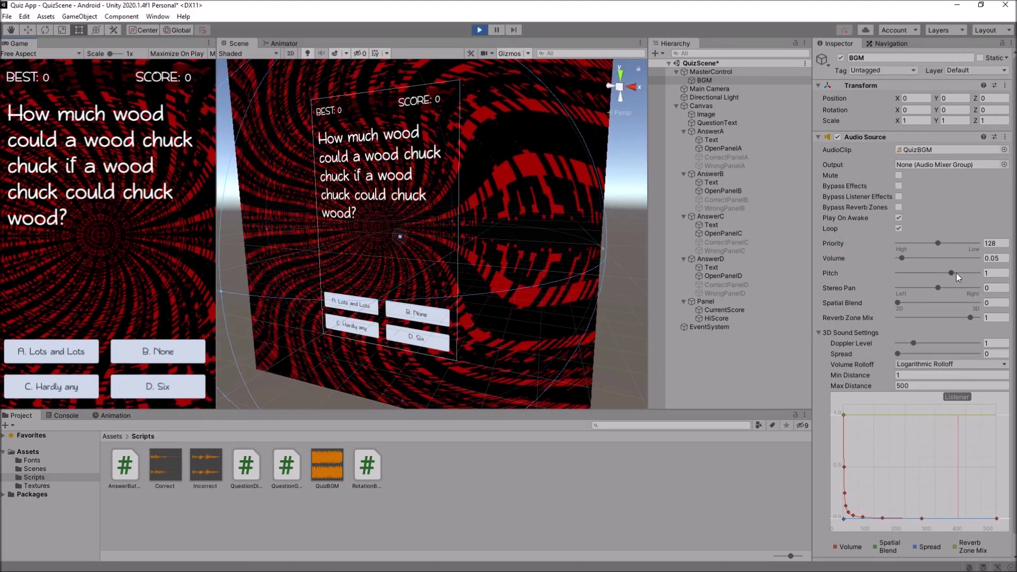
mouse_move(952, 272)
mouse_down()
mouse_move(991, 273)
mouse_move(903, 272)
mouse_move(939, 276)
mouse_up()
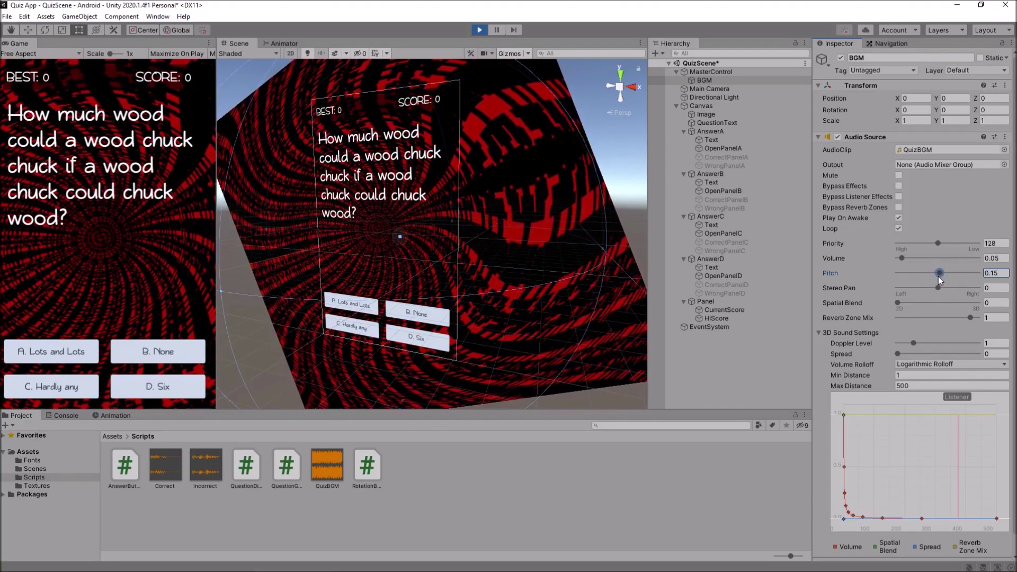
drag(939, 278, 949, 280)
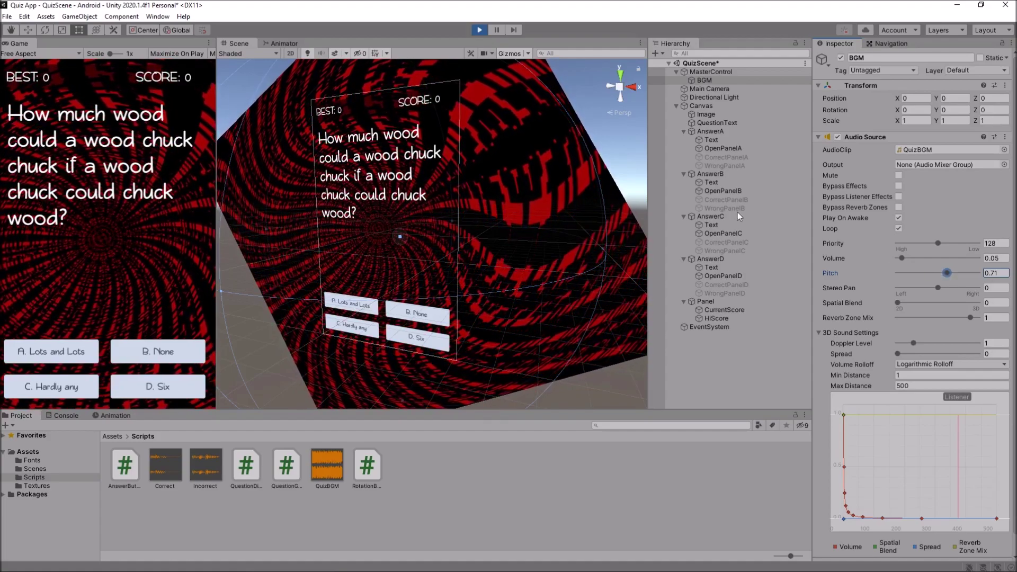
click(480, 31)
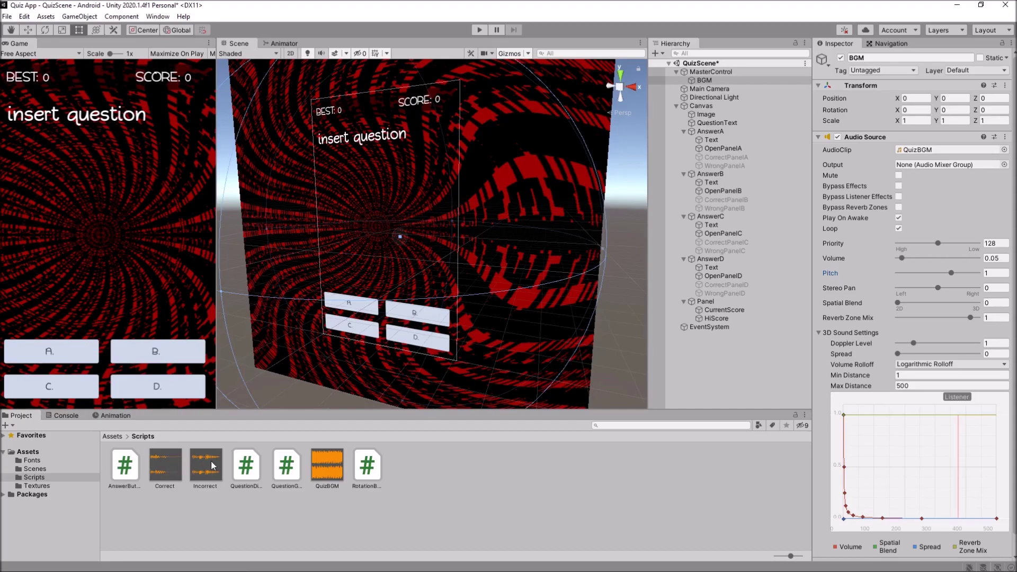
Step: Add a CorrectFX child to MasterControl using the Correct clip with Play On Awake off
right_click(711, 73)
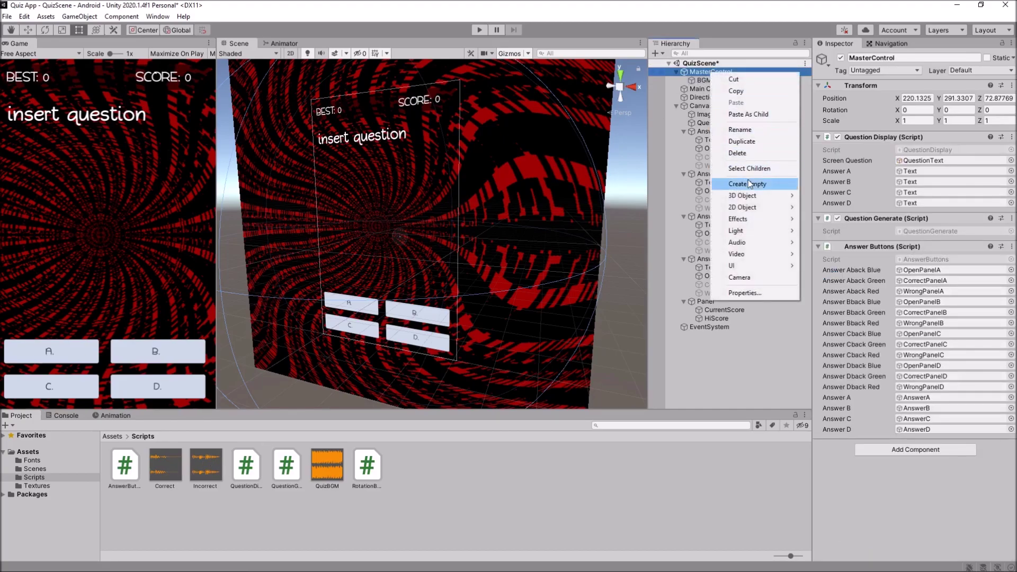
click(748, 184)
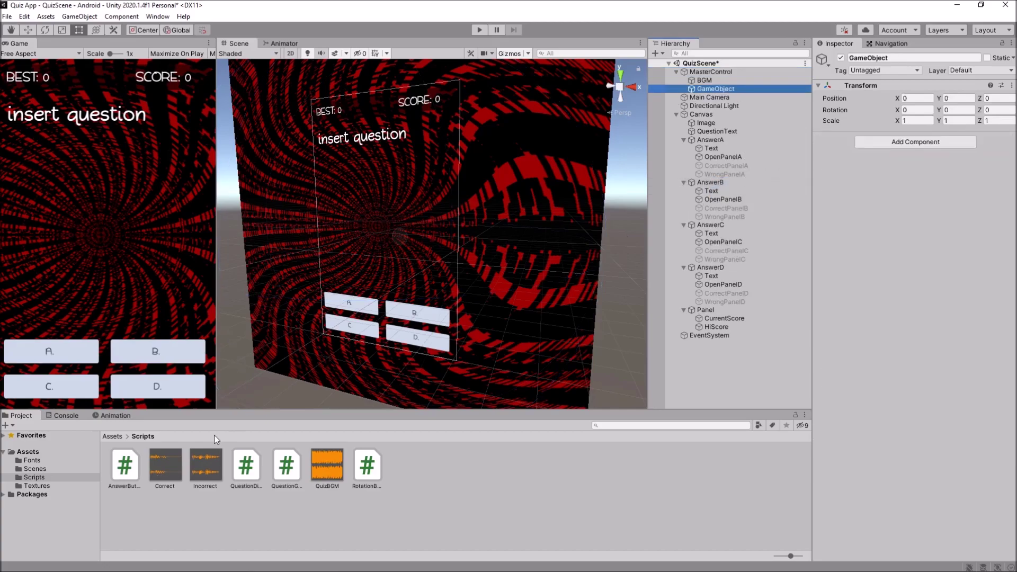
text(Correc)
text(CorrectFX)
key(Return)
drag(165, 464, 888, 183)
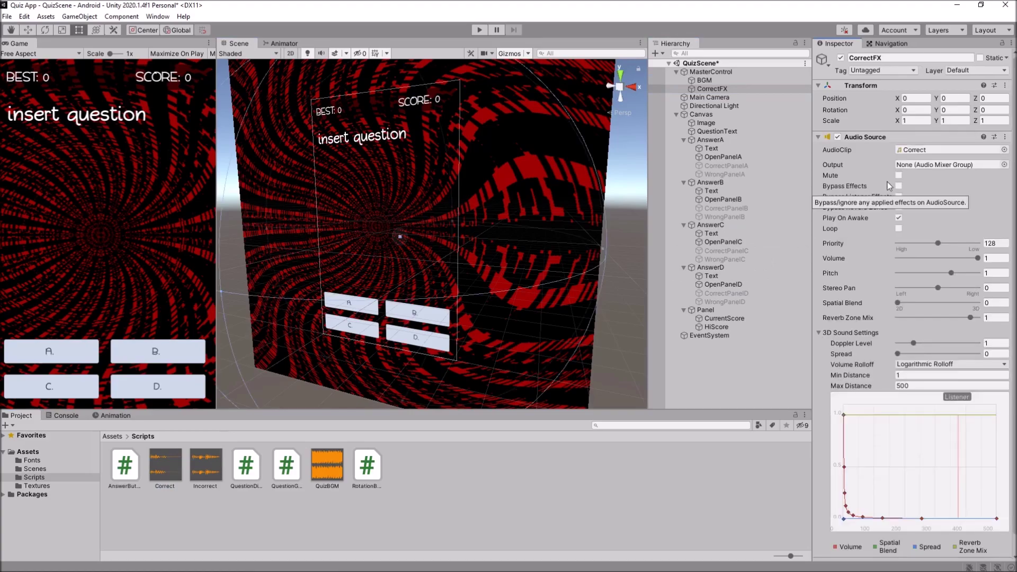
click(899, 218)
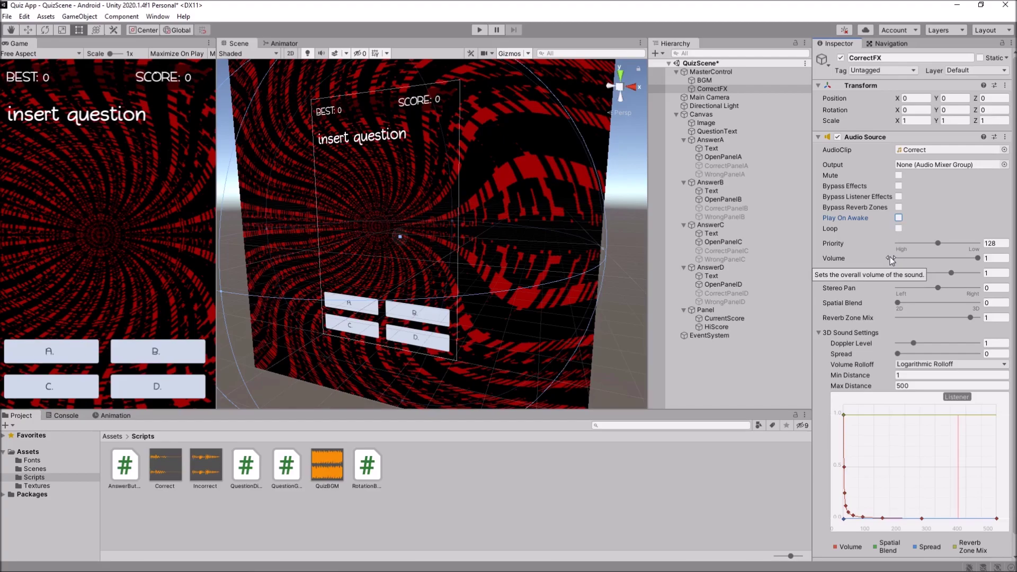
Step: Duplicate CorrectFX as WrongFX and assign it the Incorrect clip
click(719, 90)
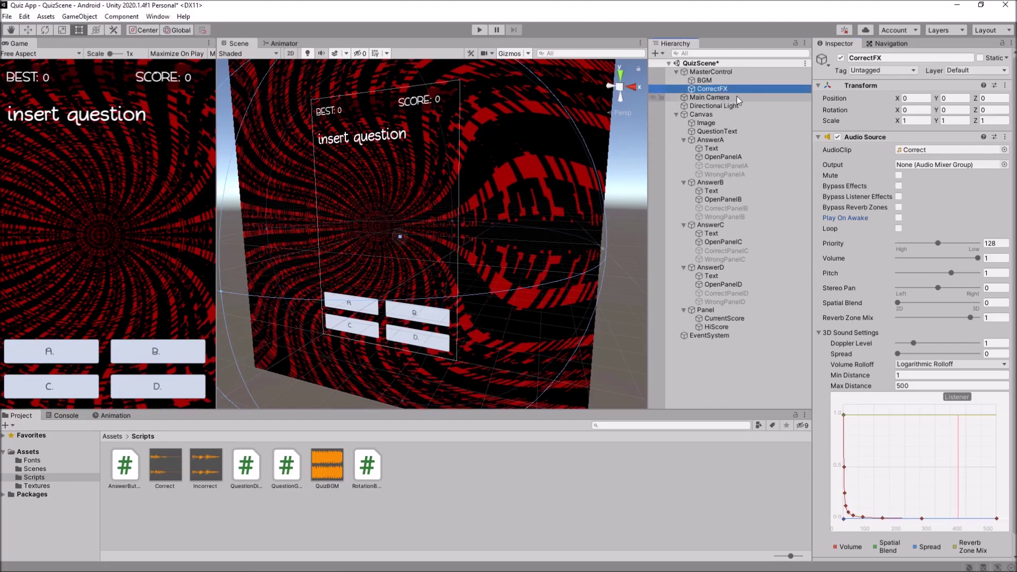
key(ctrl+d)
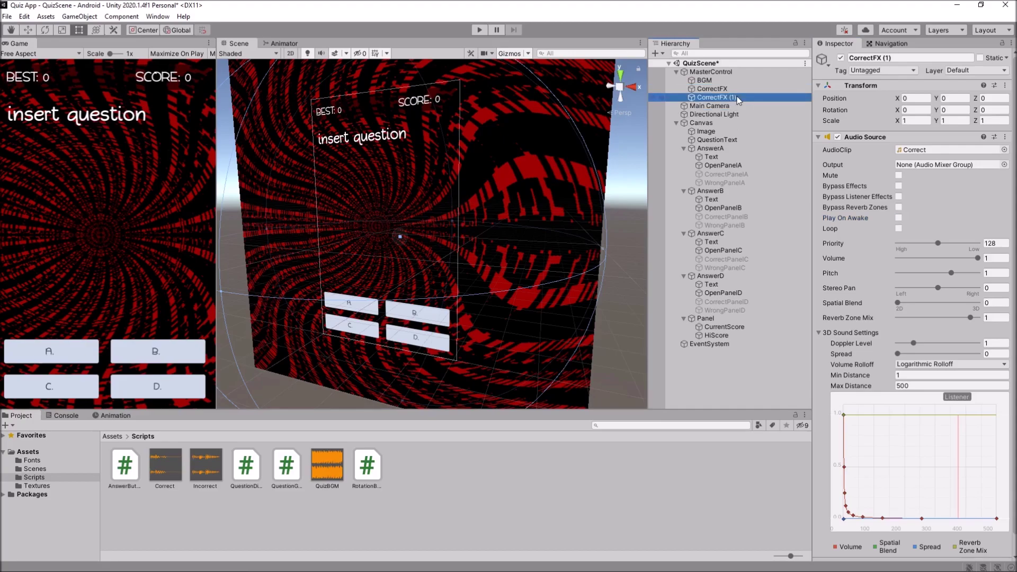
click(737, 98)
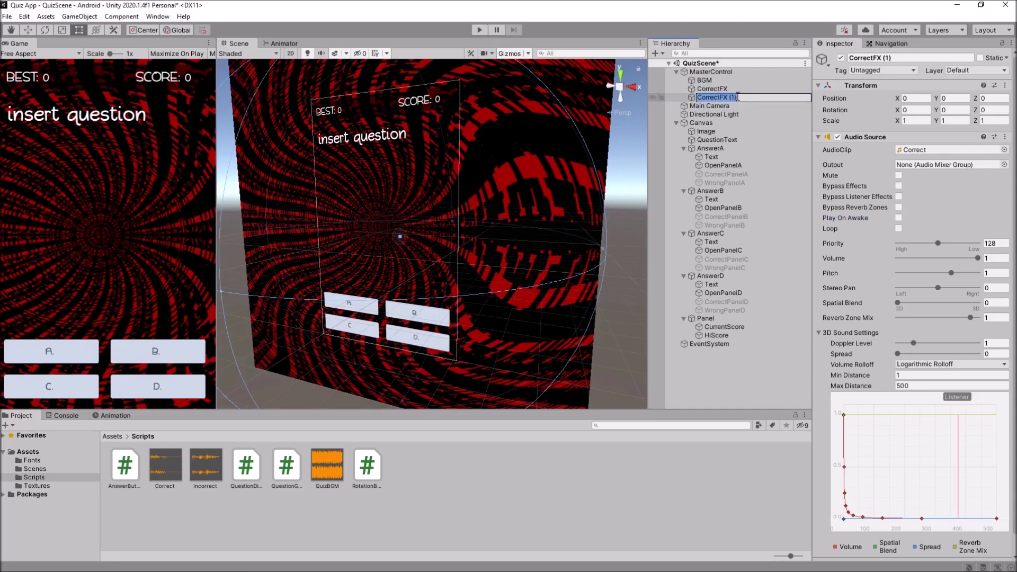
text(WrongFX)
key(Return)
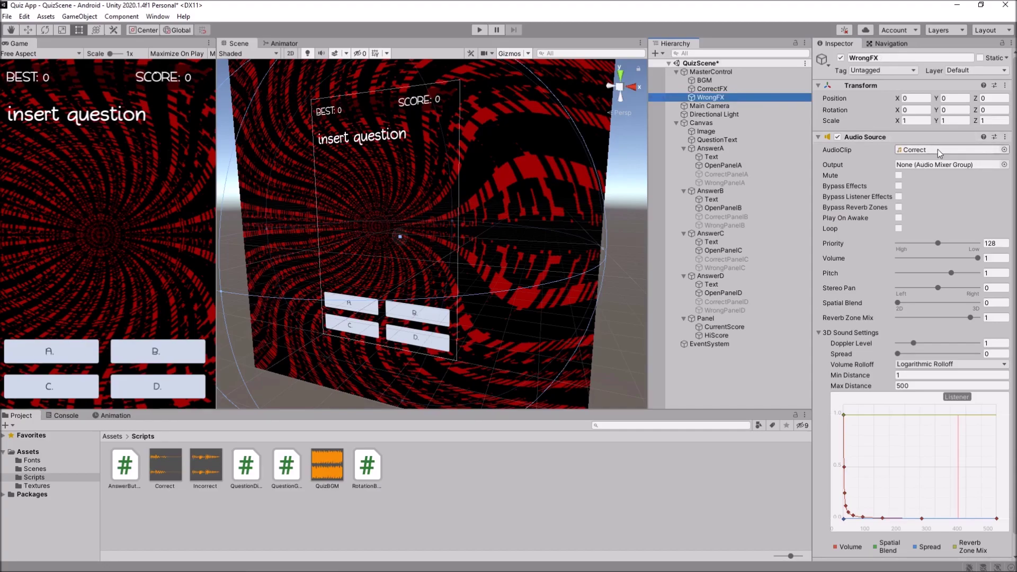
drag(196, 469, 928, 152)
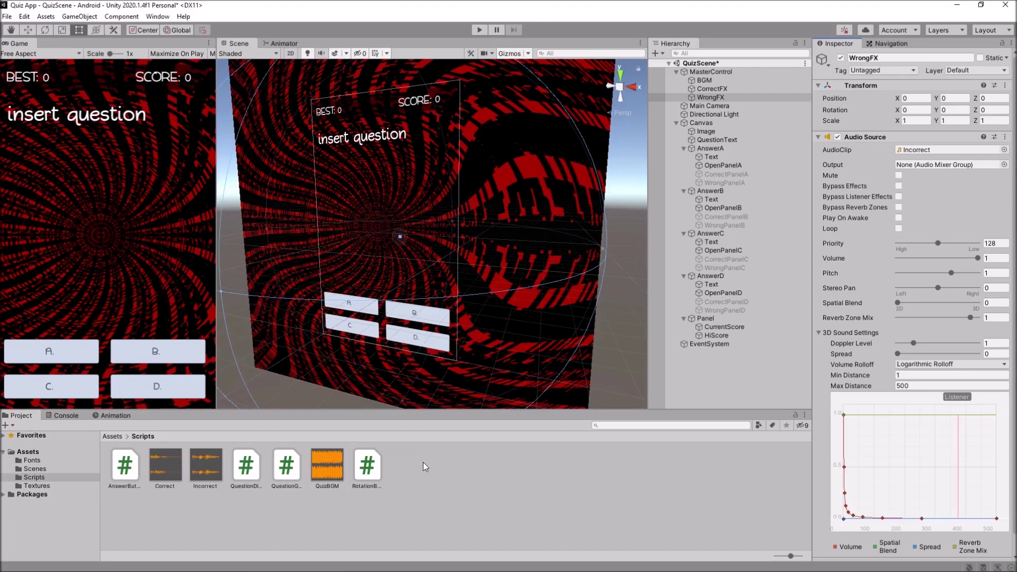
Step: Create a new folder named Audio in the top-level Assets folder
click(28, 453)
right_click(296, 464)
mouse_move(364, 186)
click(469, 151)
text(Audio)
key(Return)
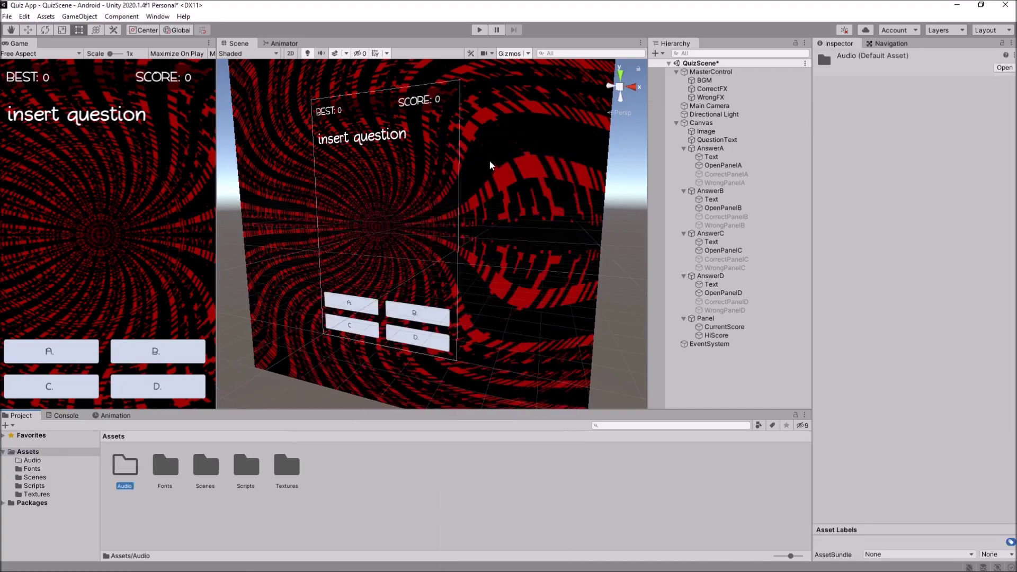
Step: Move the Correct, Incorrect and QuizBGM clips from Scripts into the Audio folder
click(53, 486)
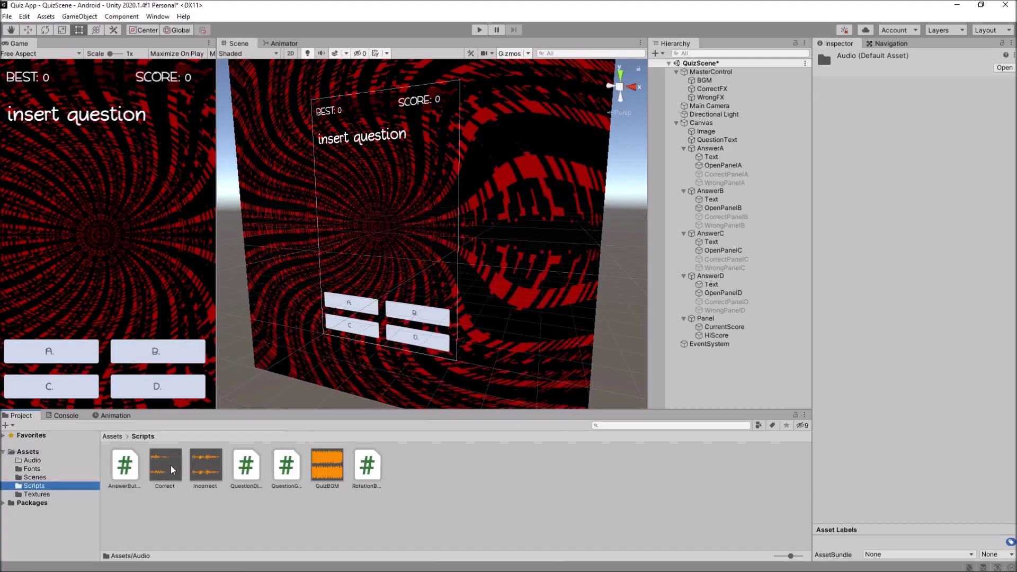
drag(166, 466, 61, 465)
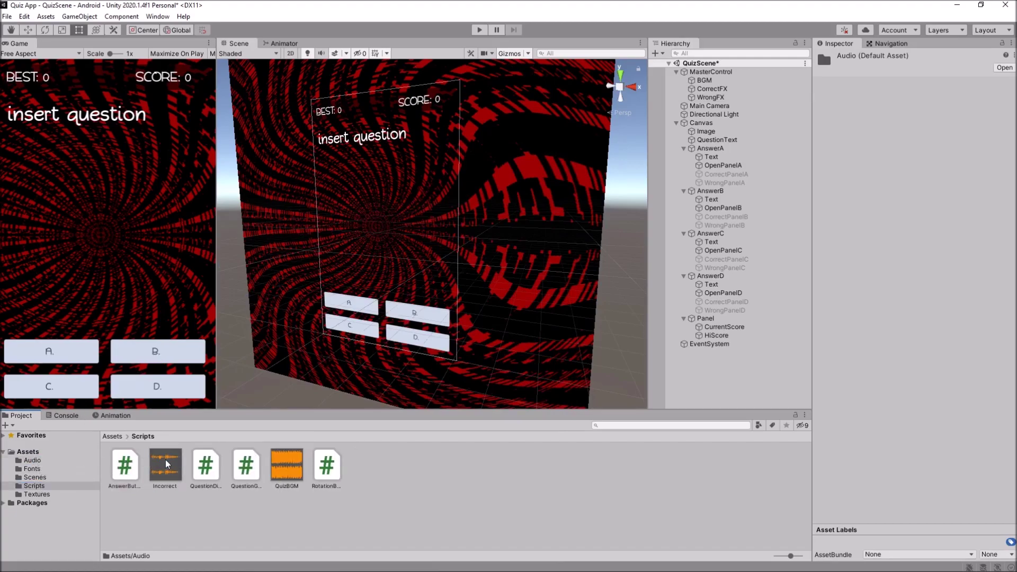
drag(166, 466, 33, 460)
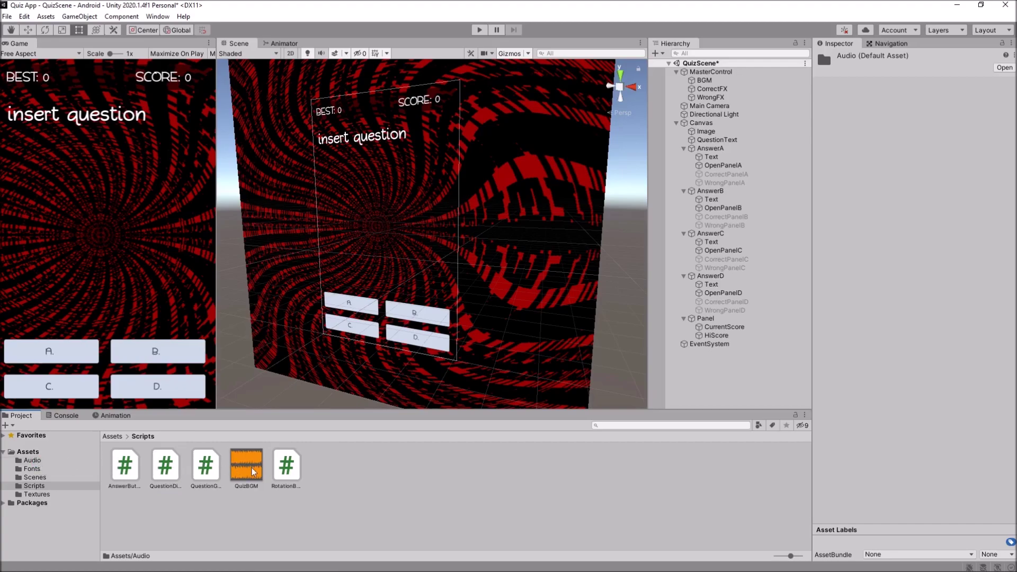
drag(246, 465, 33, 460)
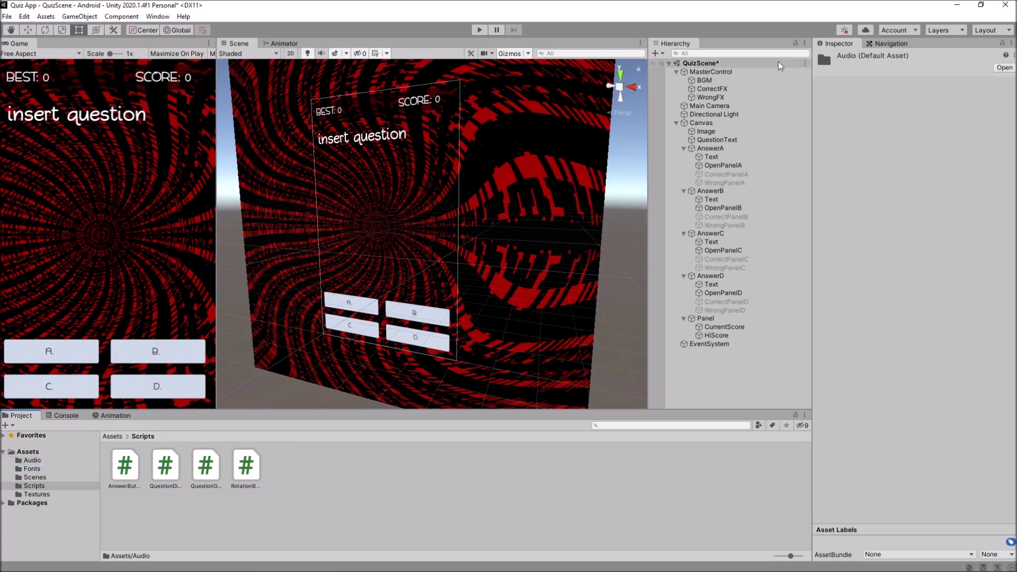
Step: Confirm CorrectFX and BGM Audio Sources still reference their moved clips
click(711, 88)
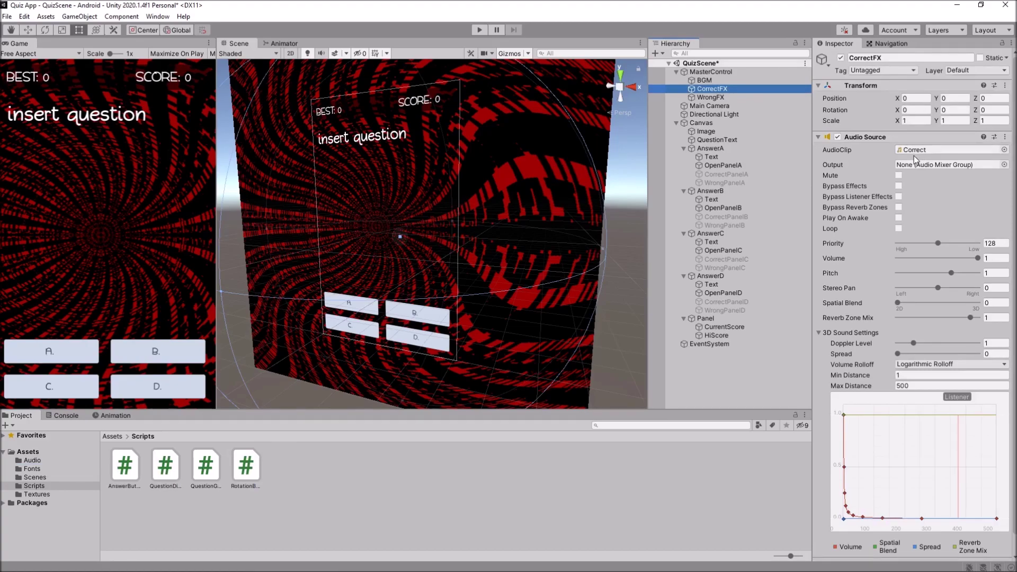
click(930, 150)
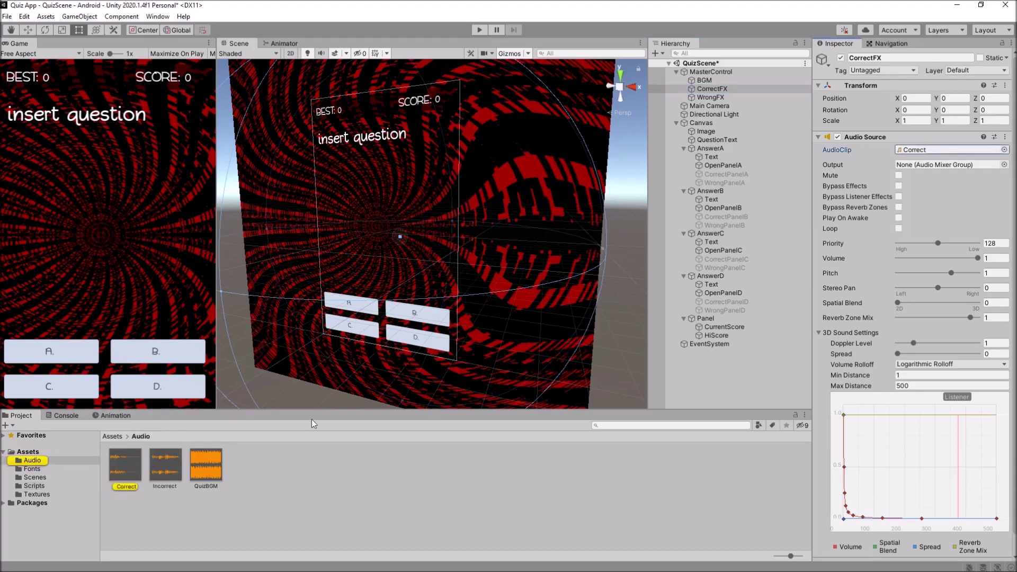
click(704, 80)
click(922, 151)
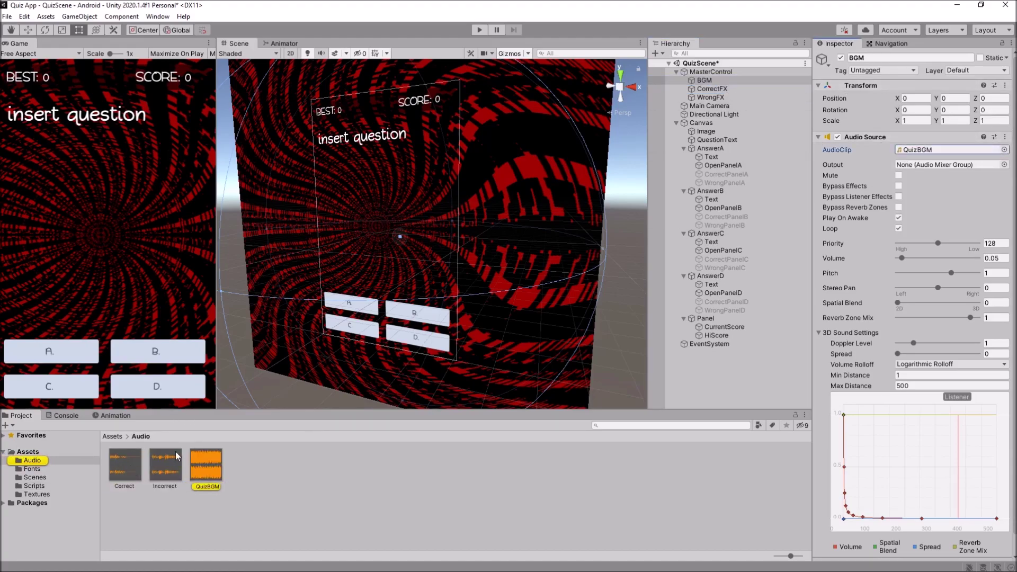
click(272, 471)
Step: Test-run the game in Play mode, stop it, and return to the Scripts folder
click(481, 31)
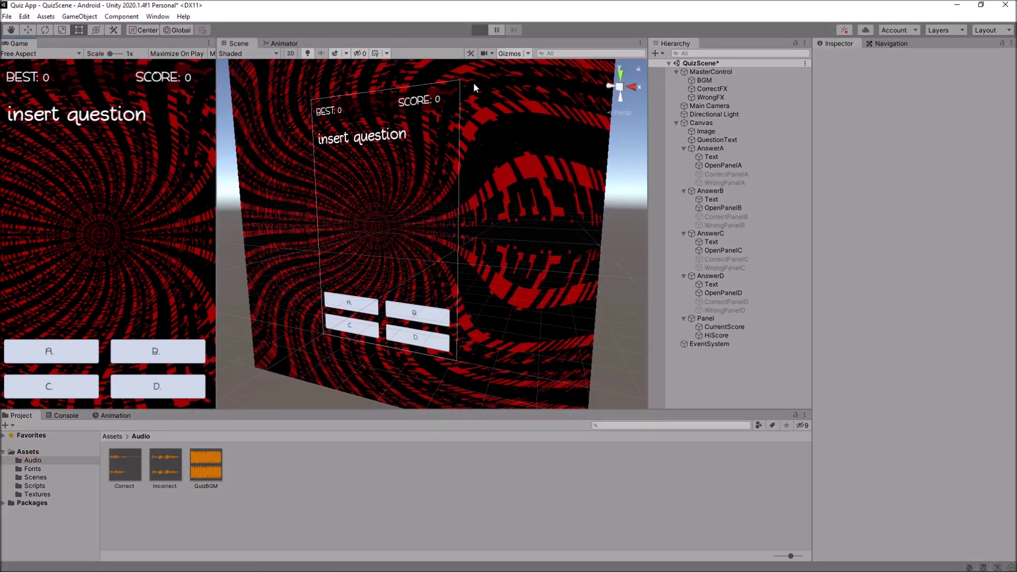
click(479, 30)
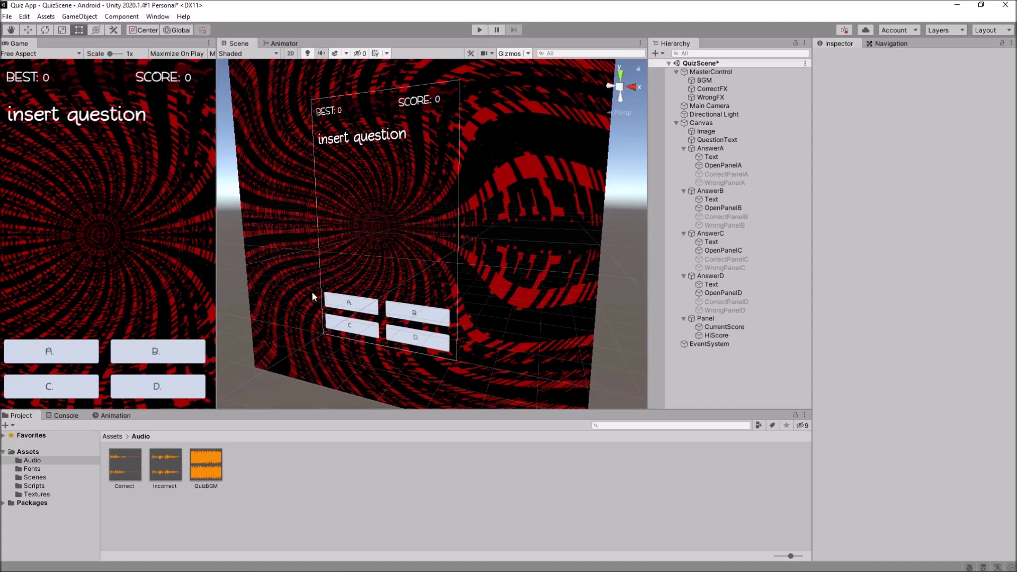
click(30, 486)
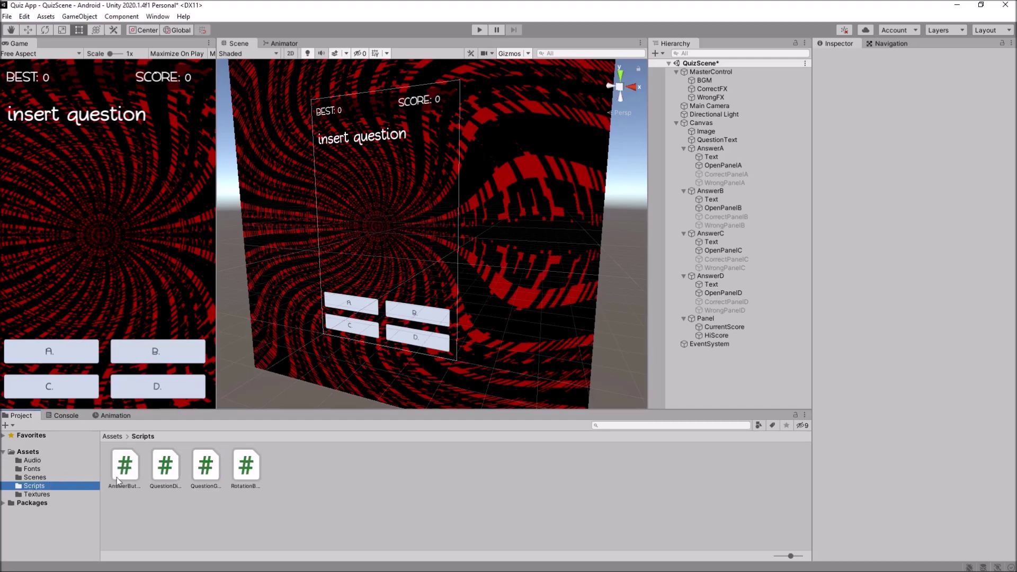
Step: Open AnswerButtons.cs in Visual Studio and scroll through its answer fields and AnswerA–AnswerD methods
double_click(125, 466)
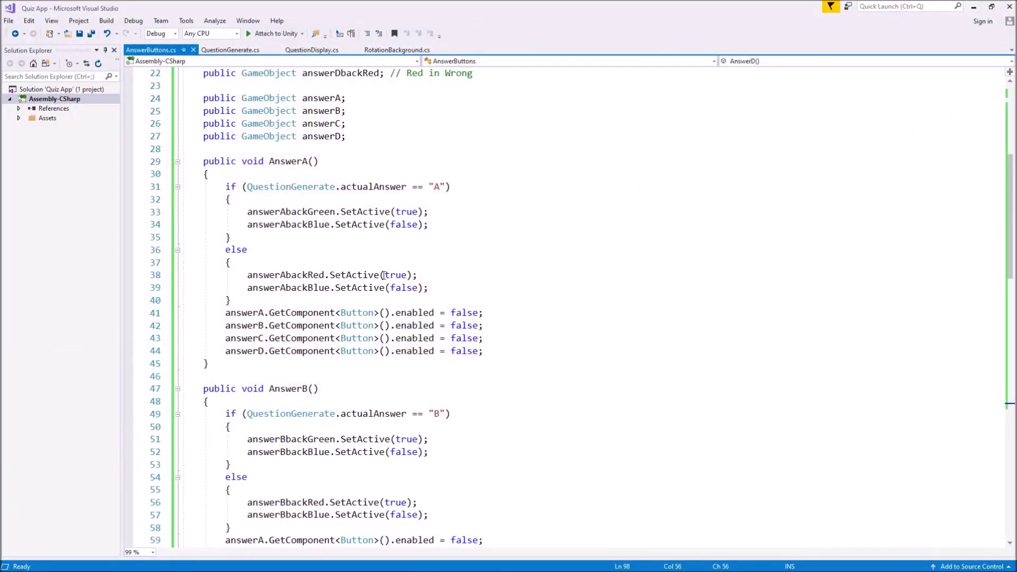
scroll(384, 276, up, 1)
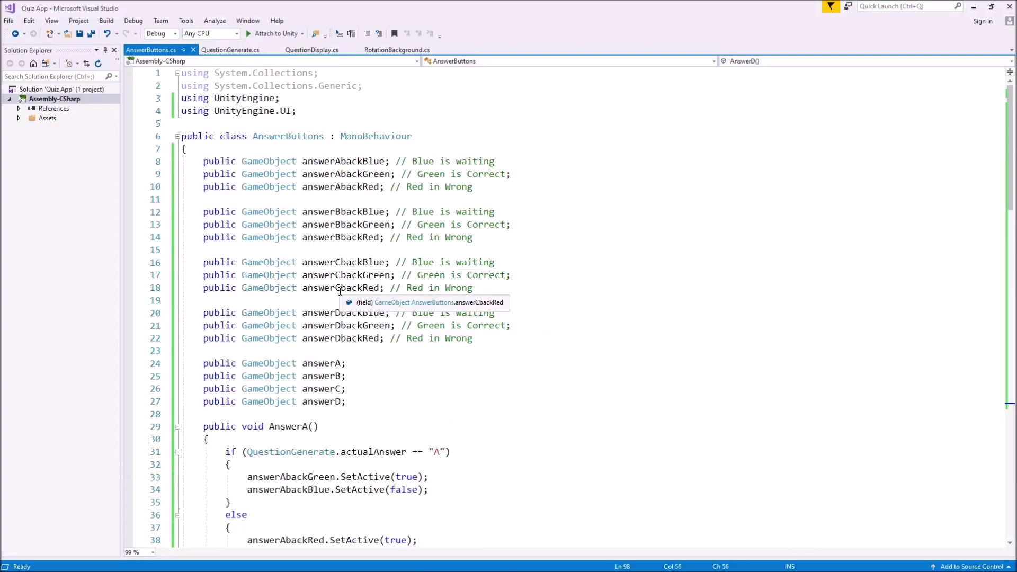
scroll(362, 291, down, 18)
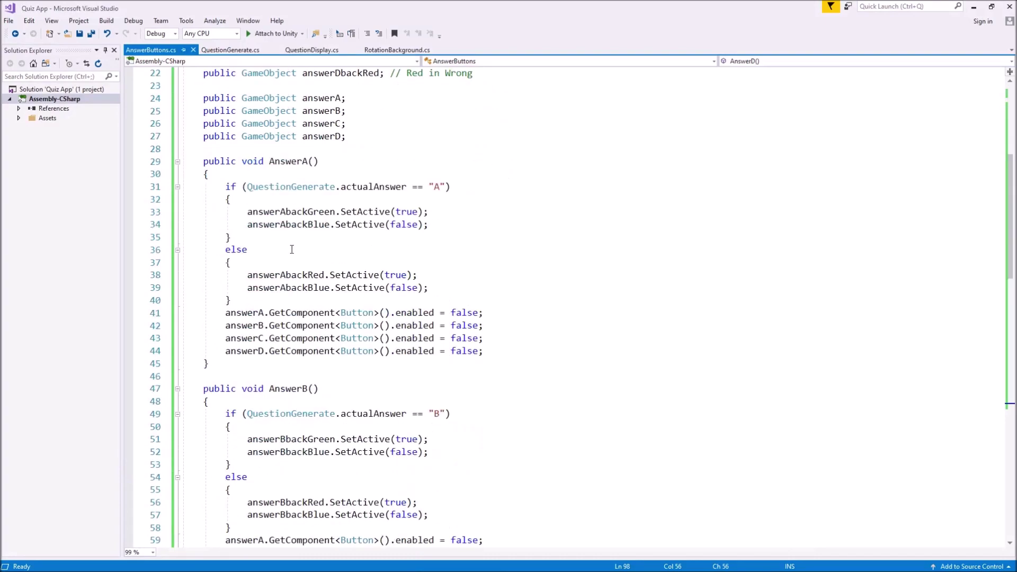
scroll(354, 271, down, 7)
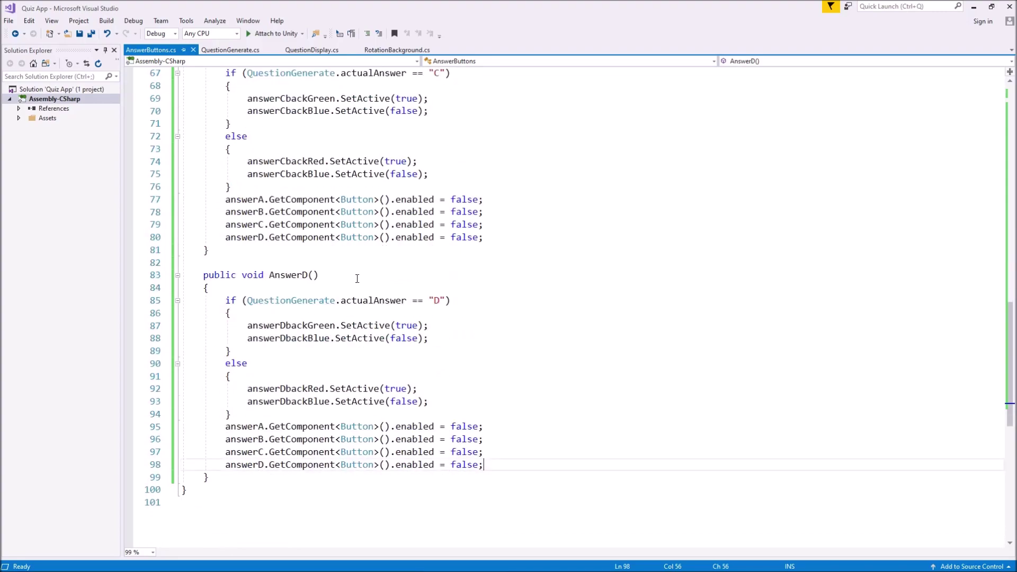
scroll(351, 282, up, 6)
scroll(352, 282, up, 19)
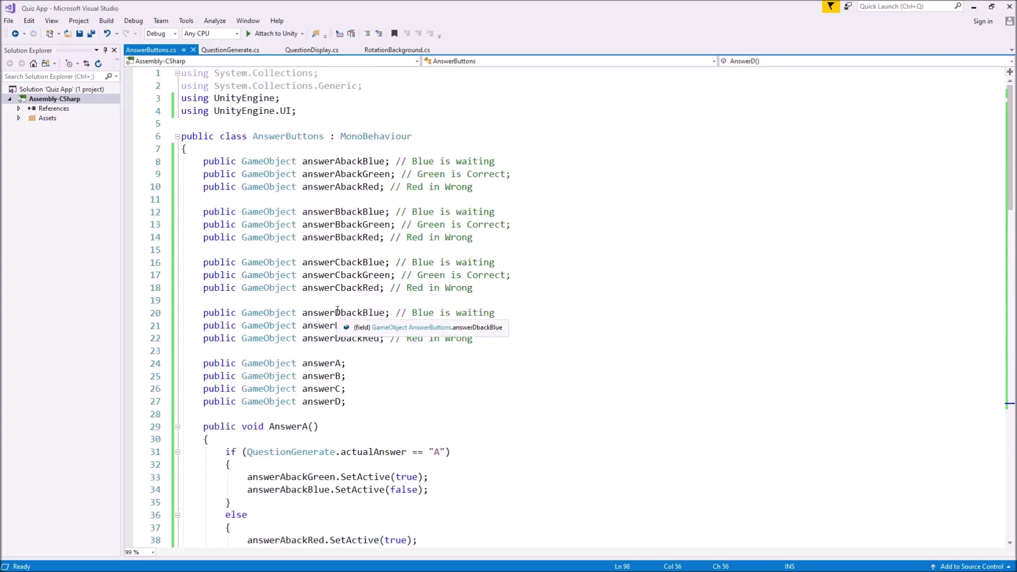
scroll(339, 309, down, 5)
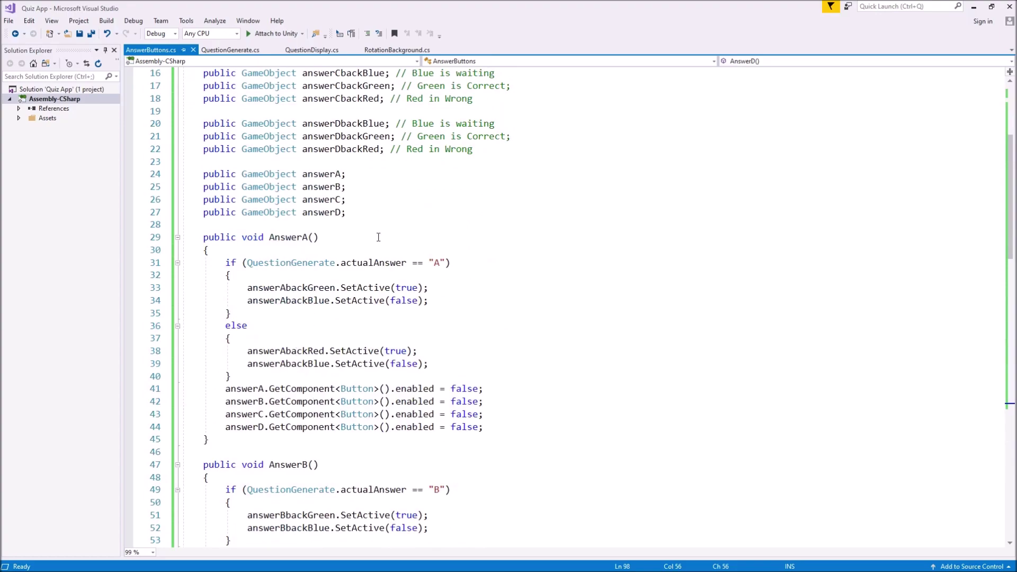
scroll(339, 330, up, 4)
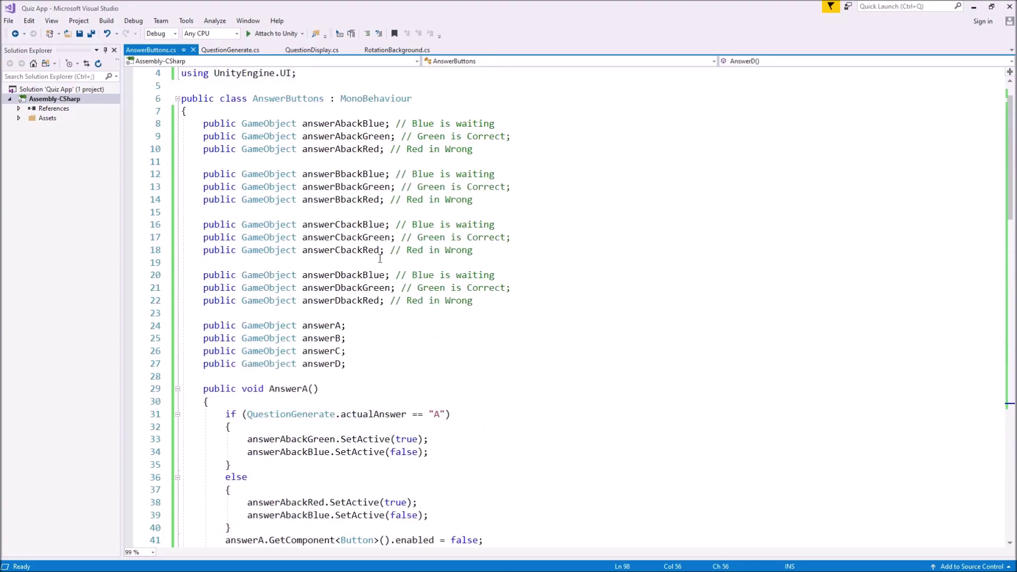
Step: Declare 'public AudioSource correctFX;' and 'public AudioSource wrongFX;' below the answerD field
click(374, 365)
key(Return)
key(Return)
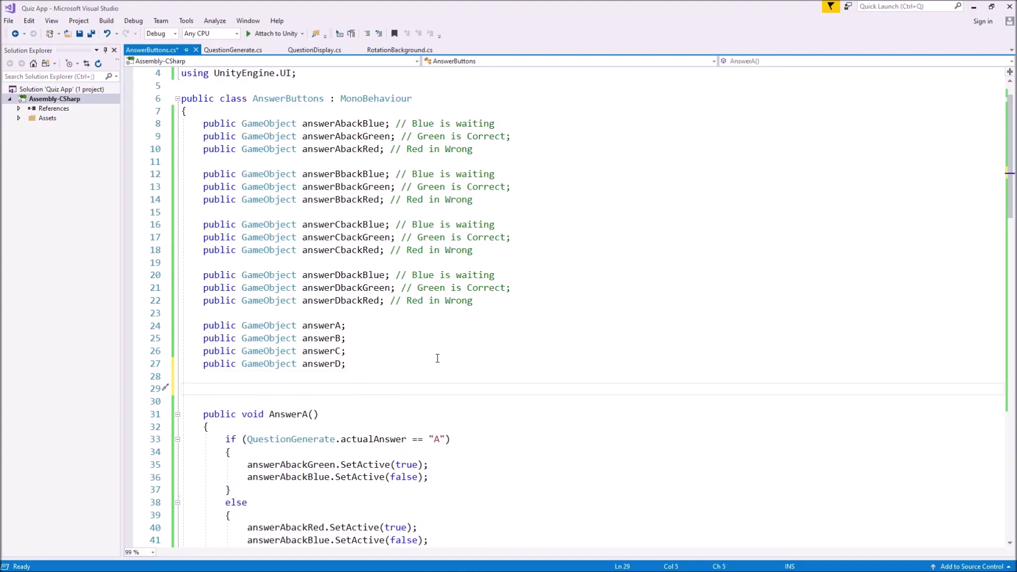
text(public)
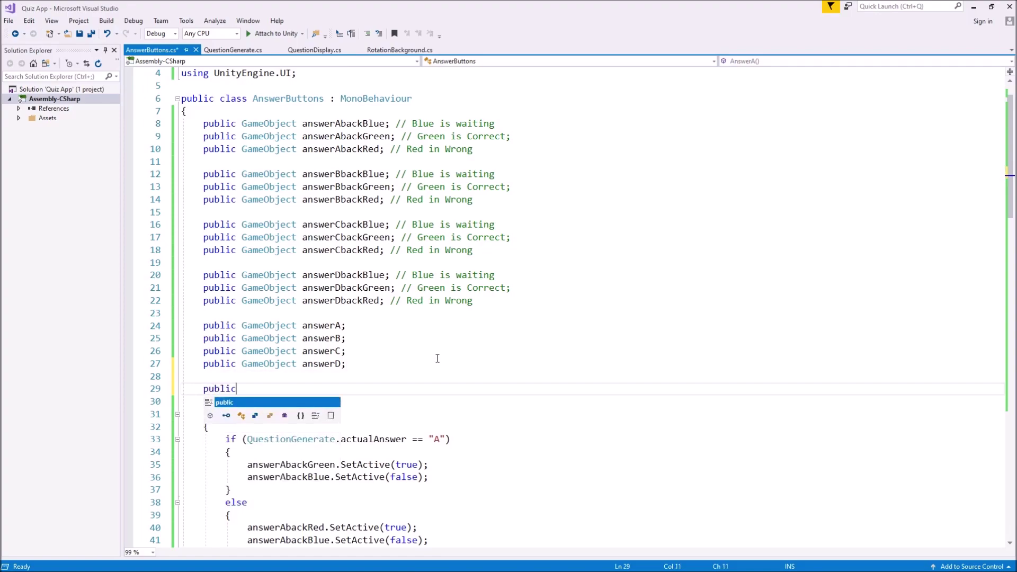
text( Audio)
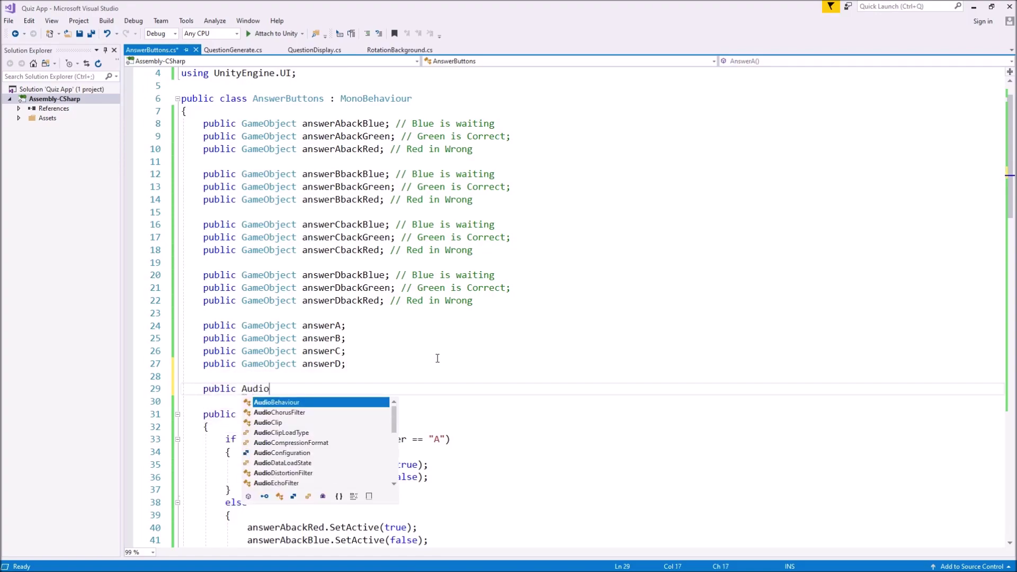
text(Source )
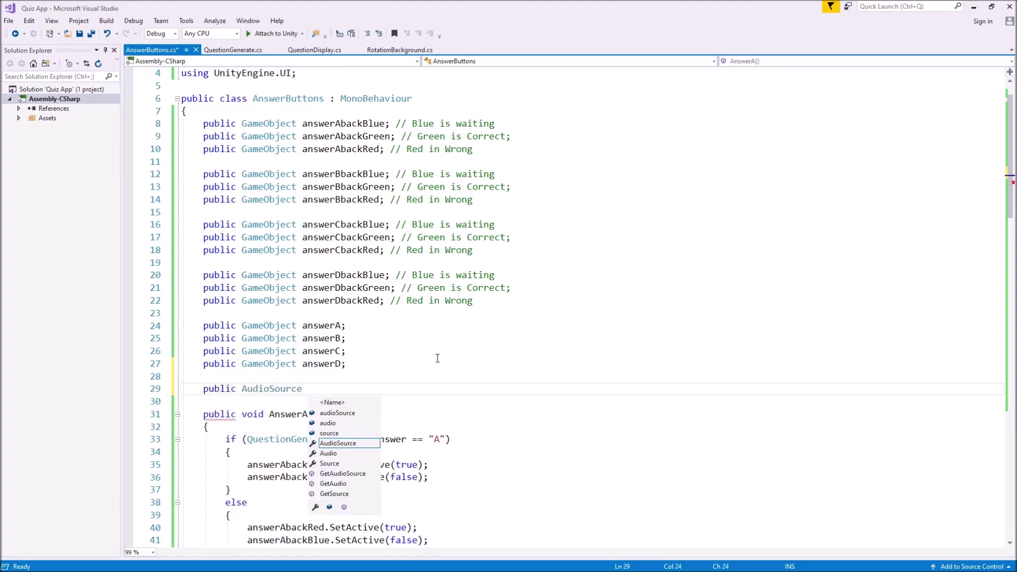
text(co)
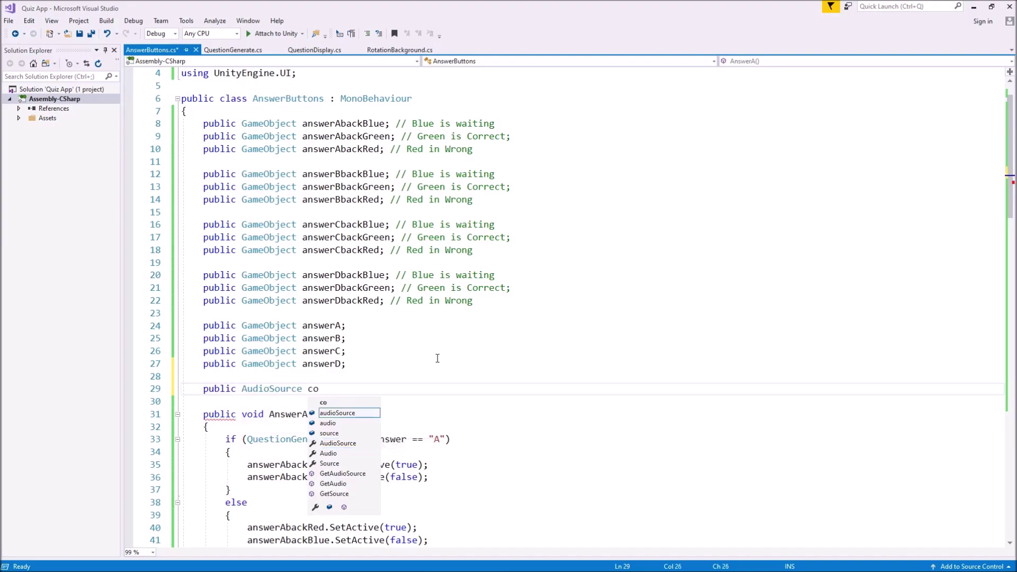
text(rrectFX;)
key(Return)
text(public AudioSource)
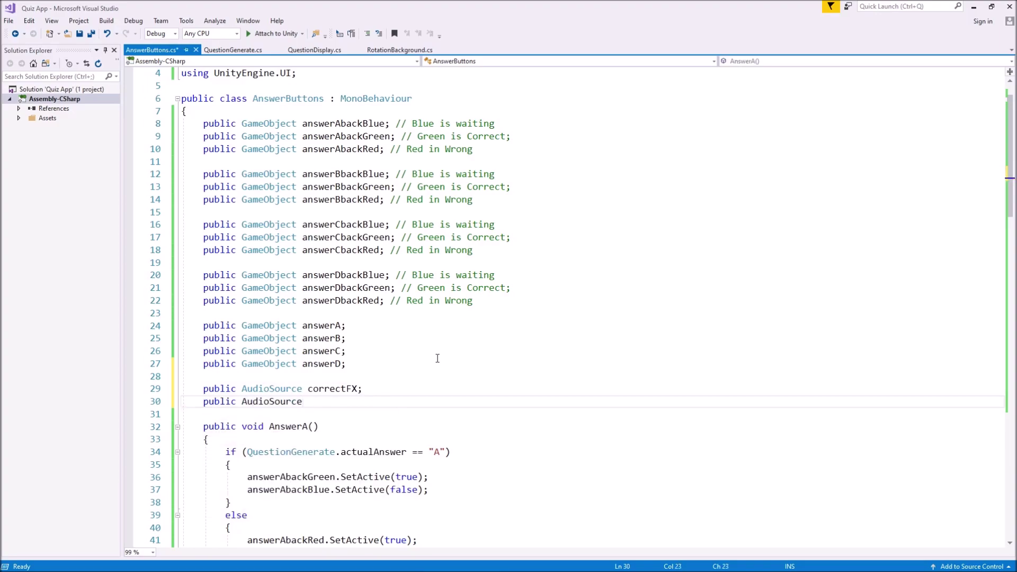
text( wrongFX;)
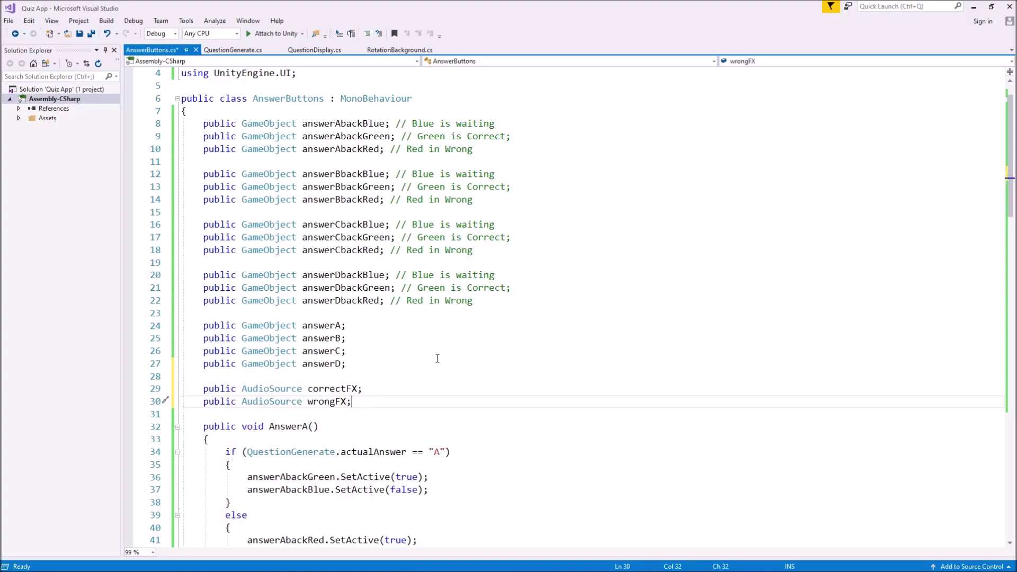
scroll(437, 359, down, 5)
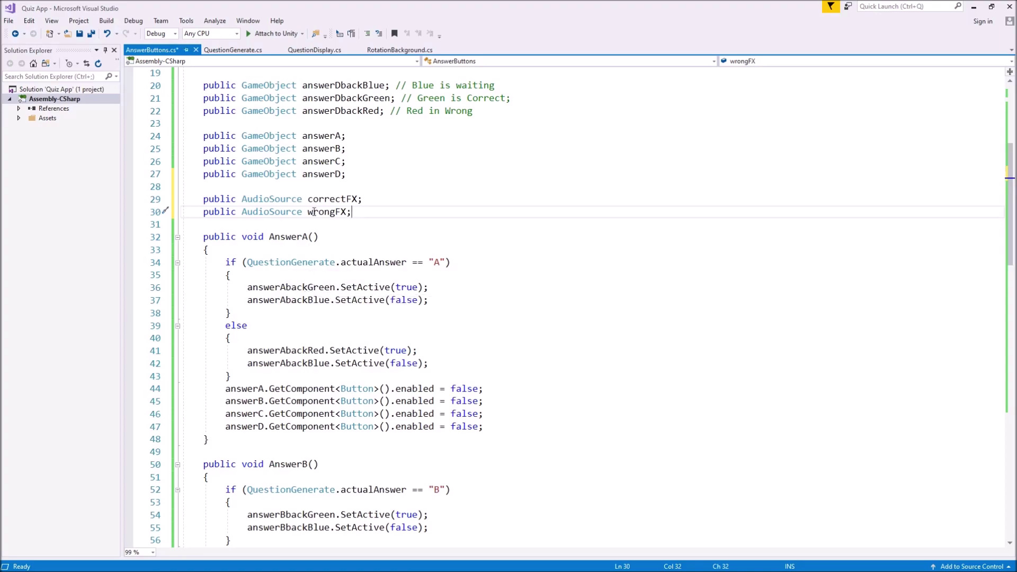
Step: In AnswerA, add correctFX.Play(); to the right-answer branch and wrongFX.Play(); to the wrong-answer branch
click(440, 299)
key(Return)
text(correctFX)
text(correctFX.)
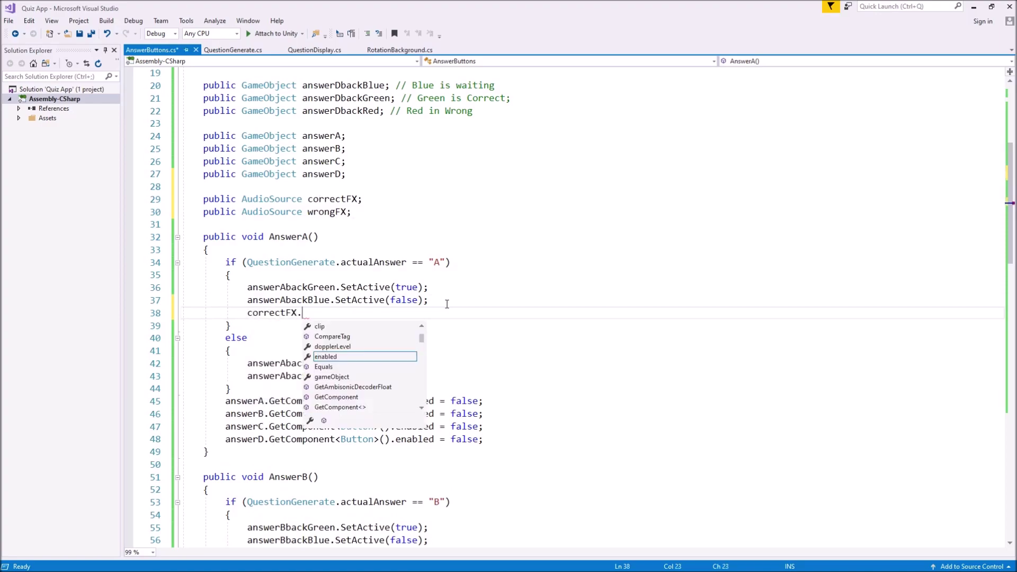
text(Play();)
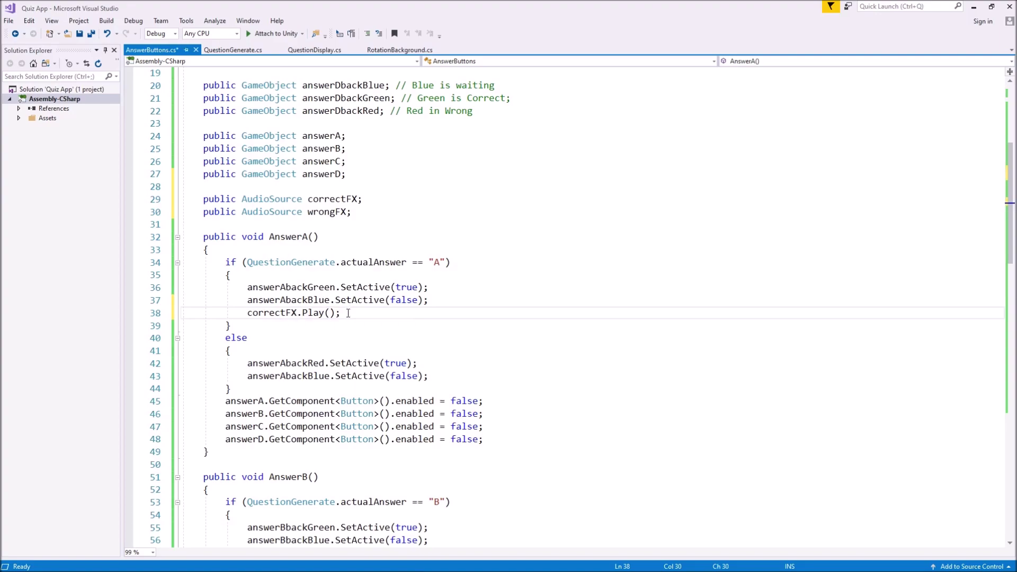
click(448, 376)
key(Return)
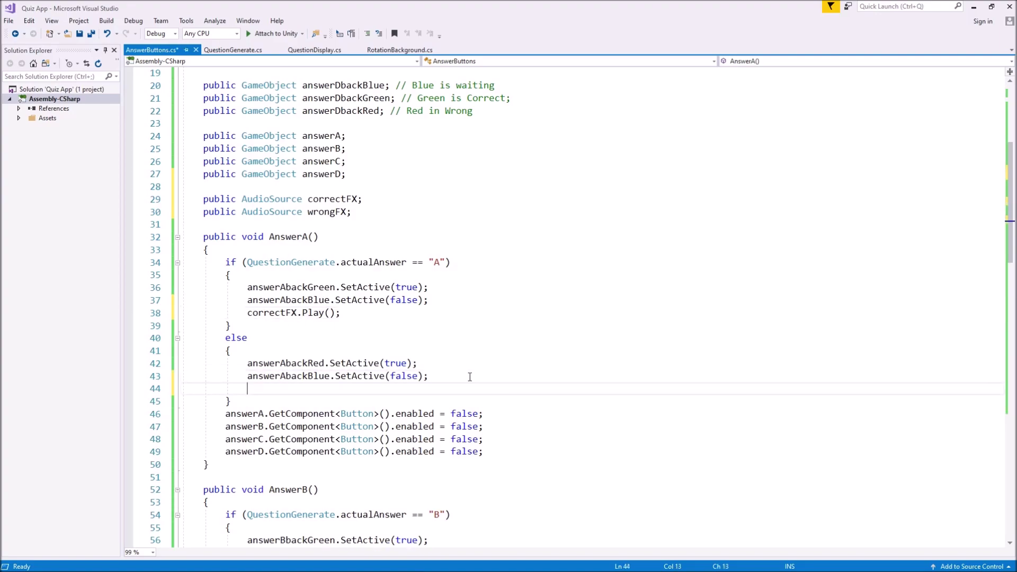
text(wrongFX.)
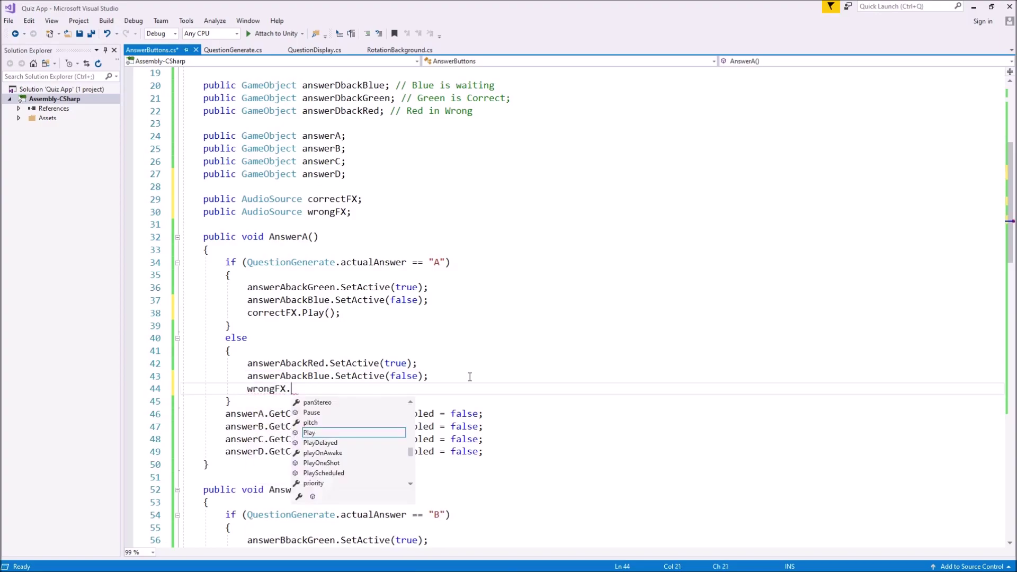
text(Play();)
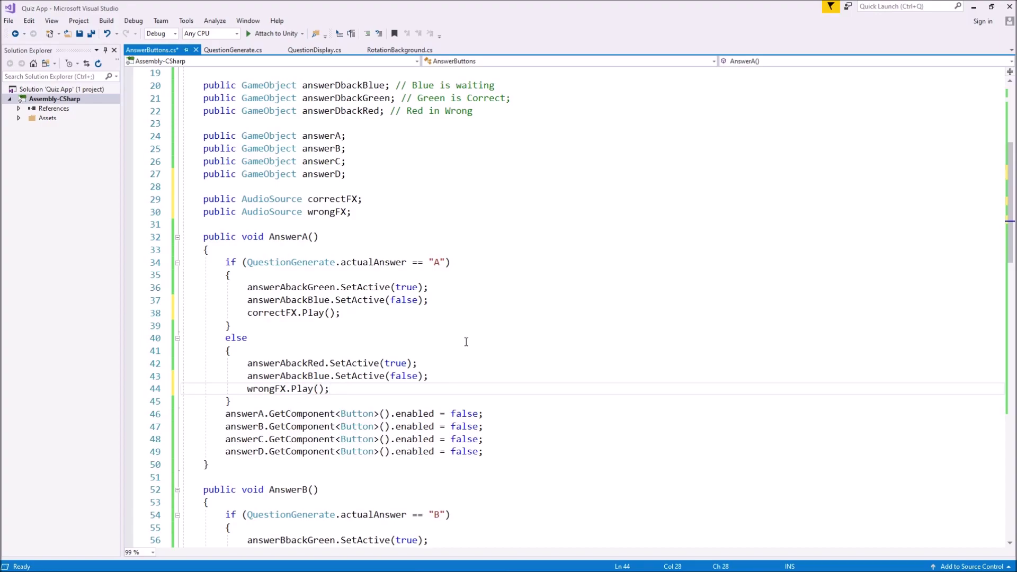
drag(340, 313, 247, 317)
Step: Copy correctFX.Play(); into the right-answer branches of AnswerB, AnswerC and AnswerD
scroll(335, 339, down, 6)
key(ctrl+c)
click(447, 326)
key(Return)
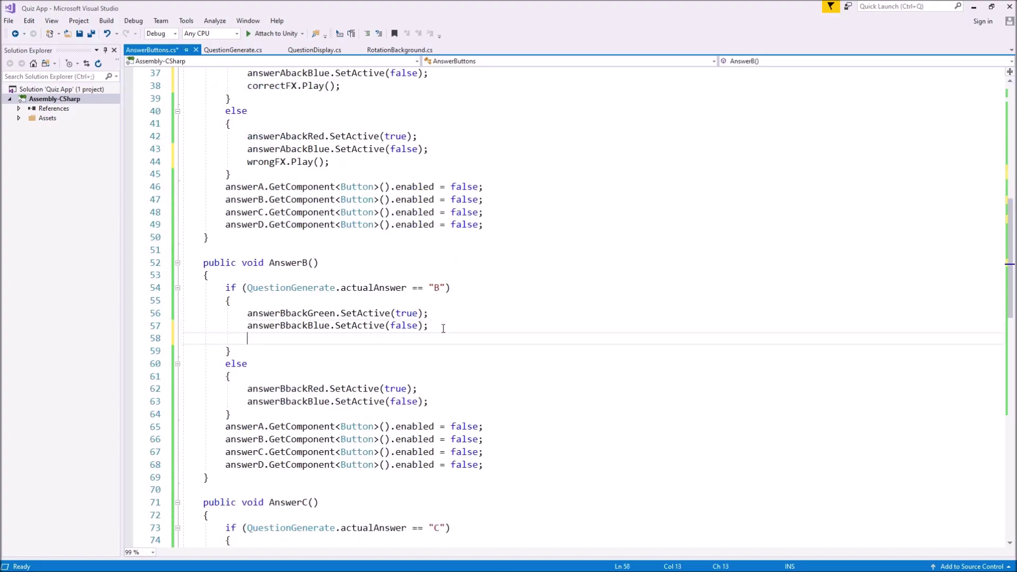
key(ctrl+v)
scroll(439, 312, down, 7)
click(437, 303)
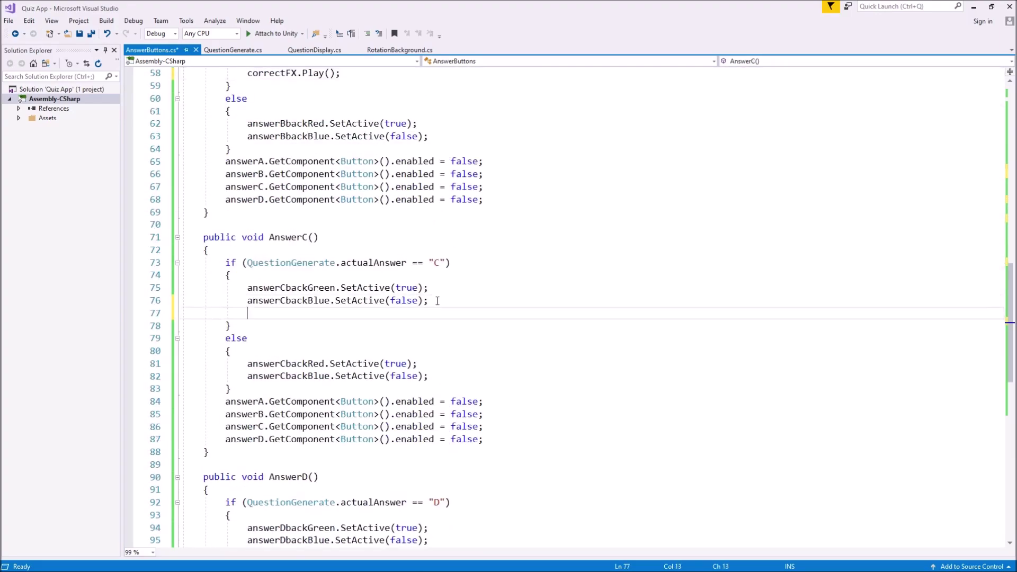
key(Return)
key(ctrl+v)
scroll(437, 314, down, 6)
click(437, 314)
key(Return)
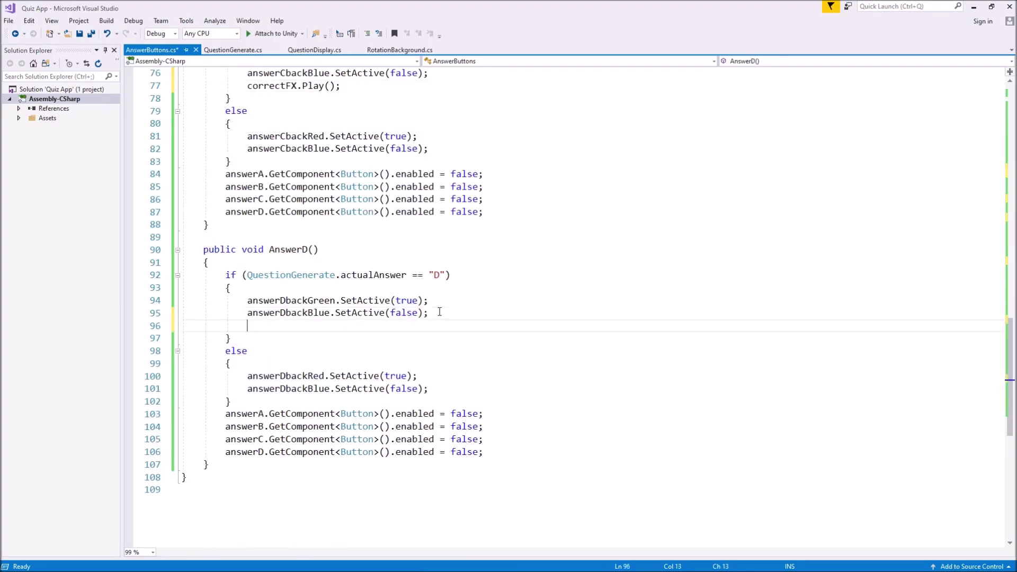
key(ctrl+v)
Step: Copy wrongFX.Play(); into the wrong-answer branches of AnswerB, AnswerC and AnswerD
scroll(412, 307, up, 7)
scroll(412, 307, up, 10)
drag(338, 315, 247, 314)
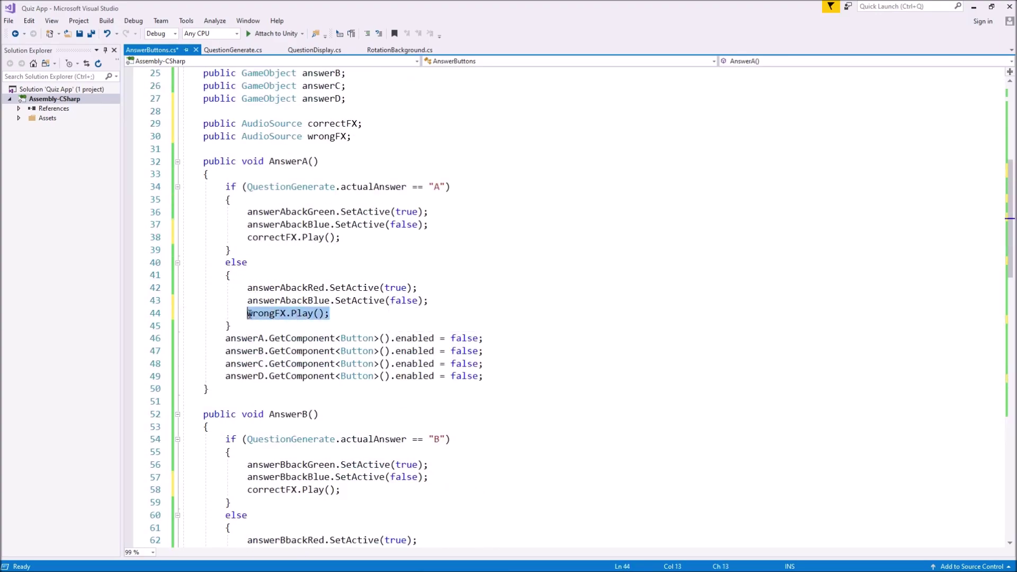
scroll(393, 338, down, 5)
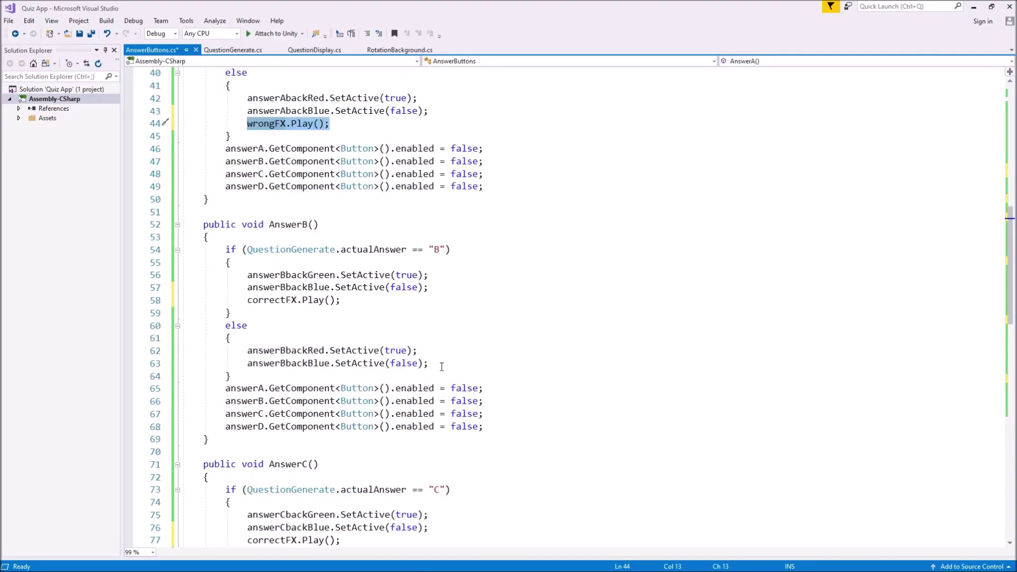
click(443, 363)
key(Return)
key(ctrl+v)
scroll(443, 361, down, 6)
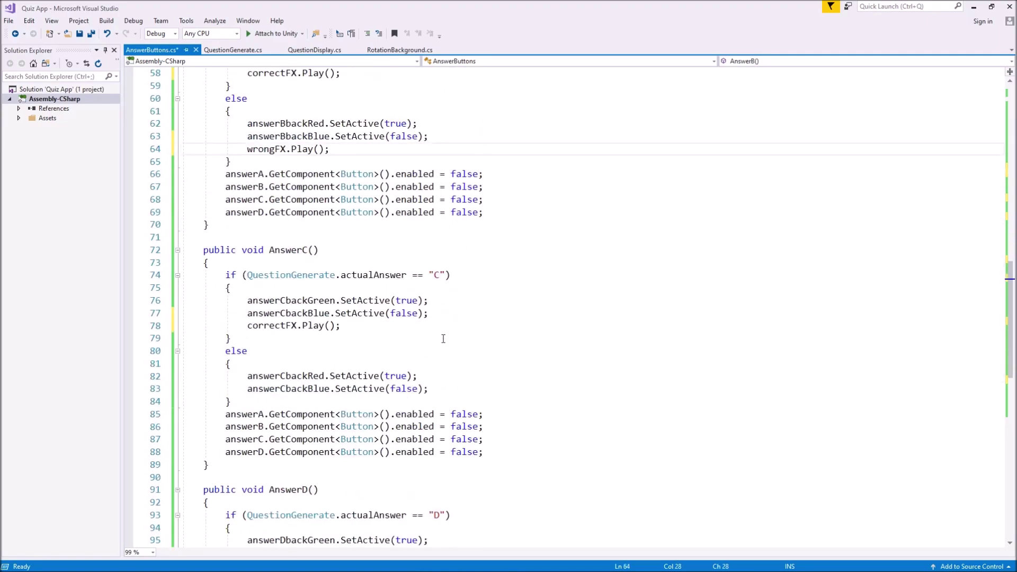
click(448, 388)
key(Return)
key(ctrl+v)
scroll(447, 387, down, 6)
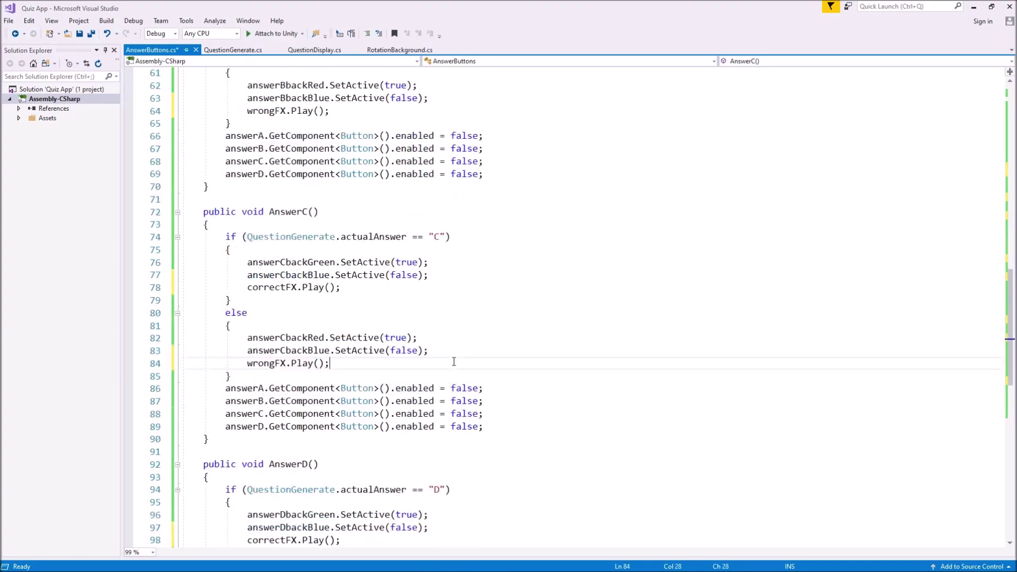
click(446, 415)
key(Return)
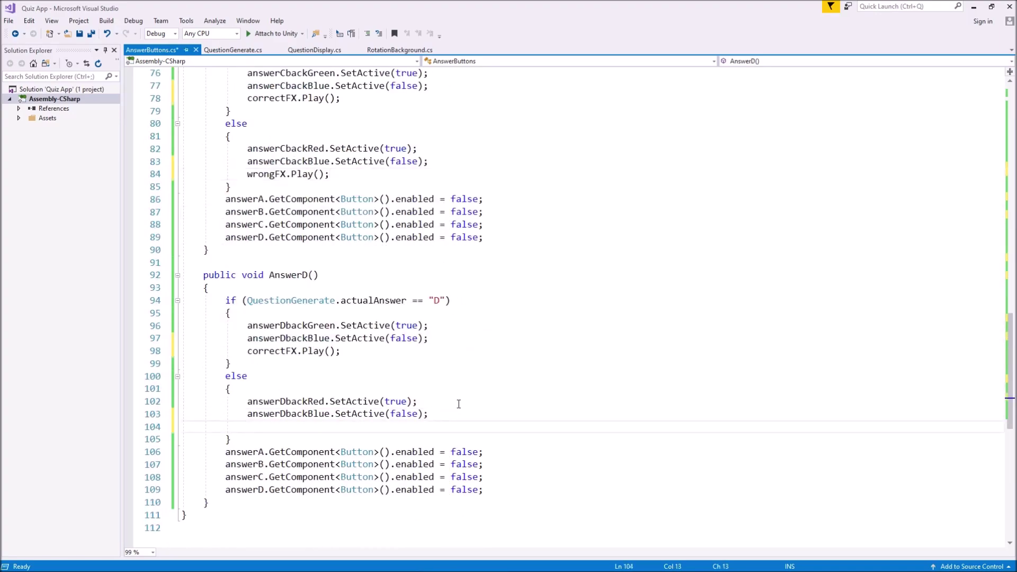
key(ctrl+v)
scroll(390, 355, up, 5)
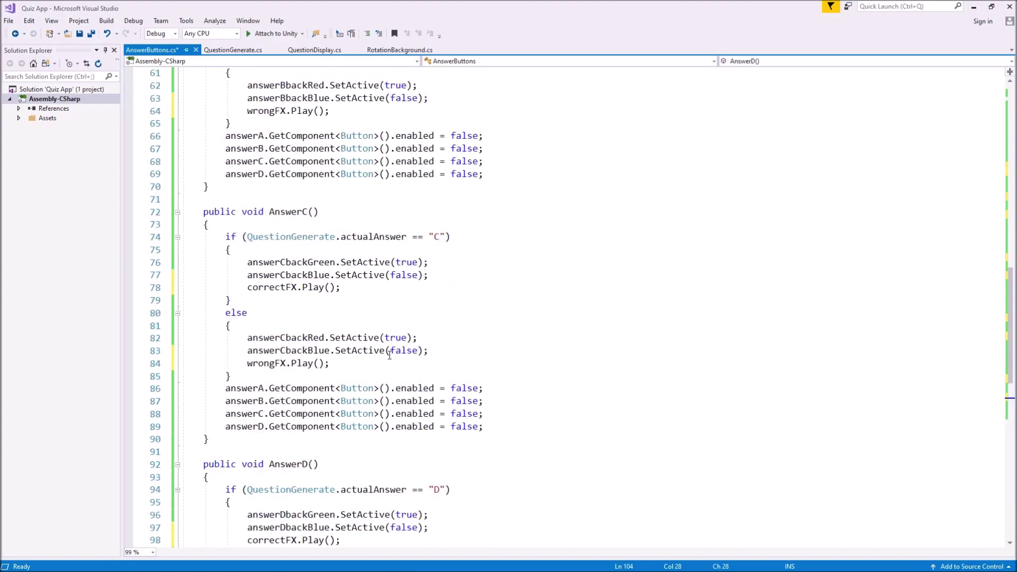
scroll(389, 355, up, 20)
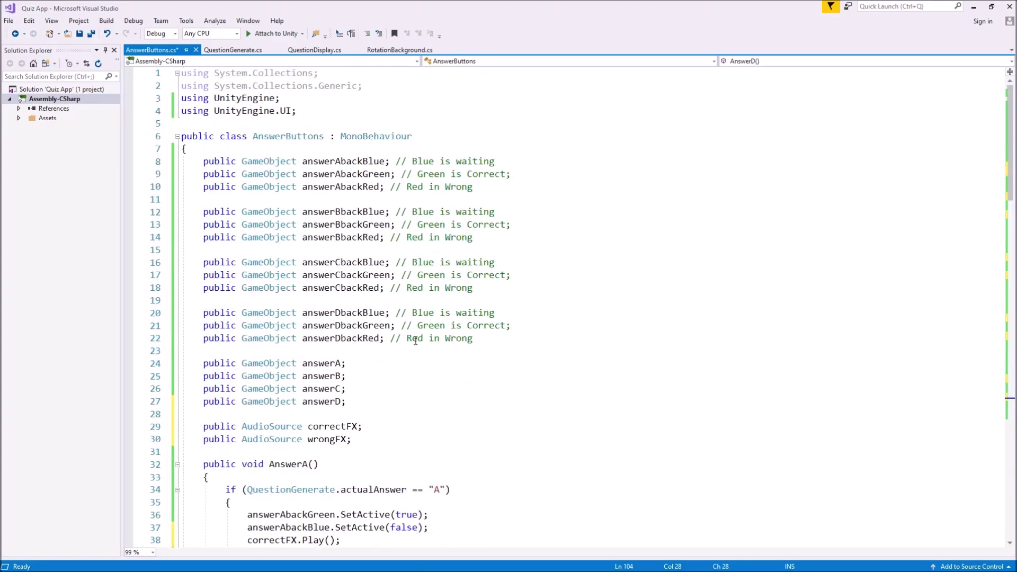
Step: Save AnswerButtons.cs, then assign CorrectFX and WrongFX to MasterControl's Correct FX and Wrong FX slots
key(ctrl+s)
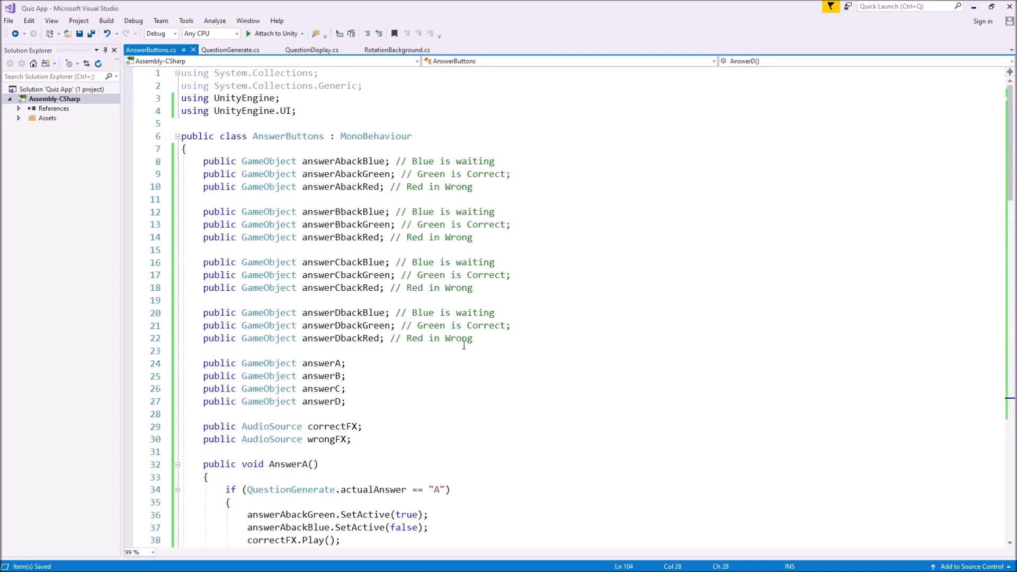
click(973, 7)
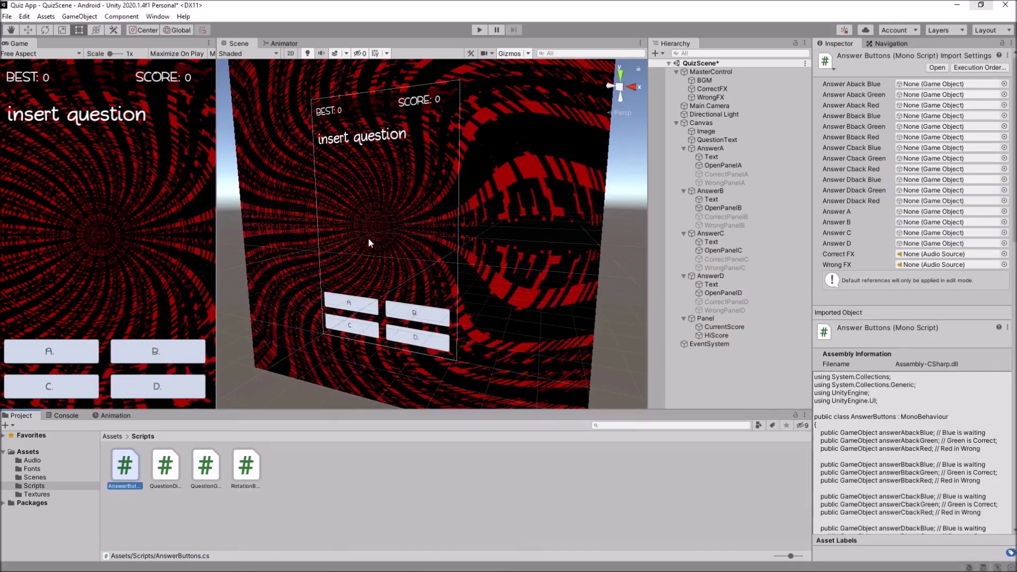
click(714, 73)
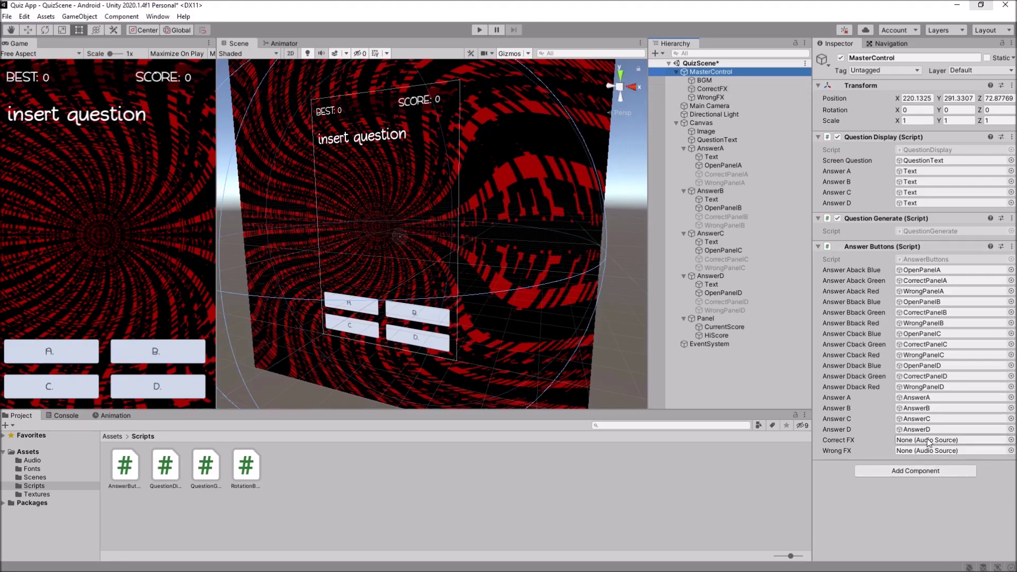
drag(717, 93, 901, 440)
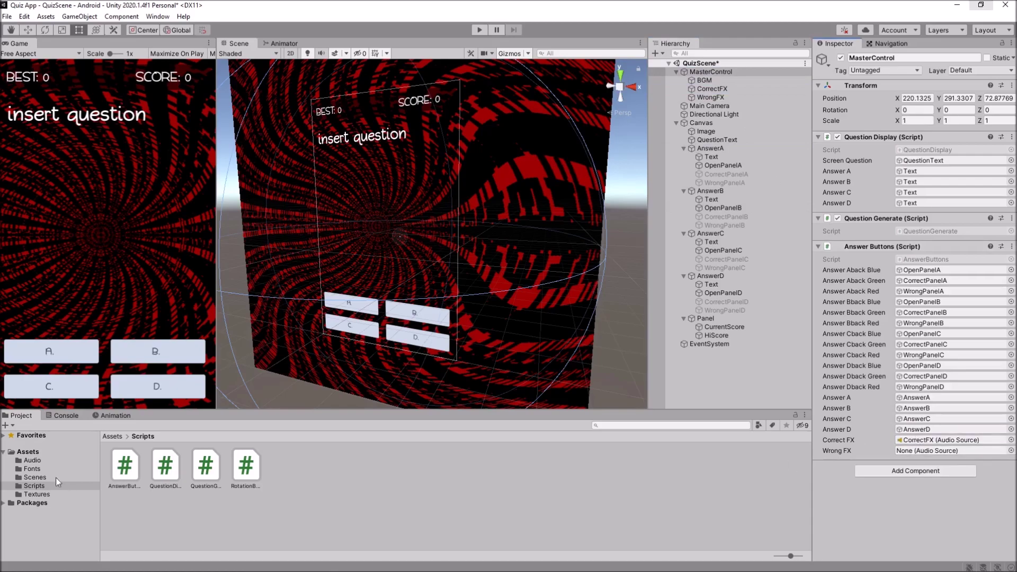
drag(714, 99, 926, 451)
click(474, 28)
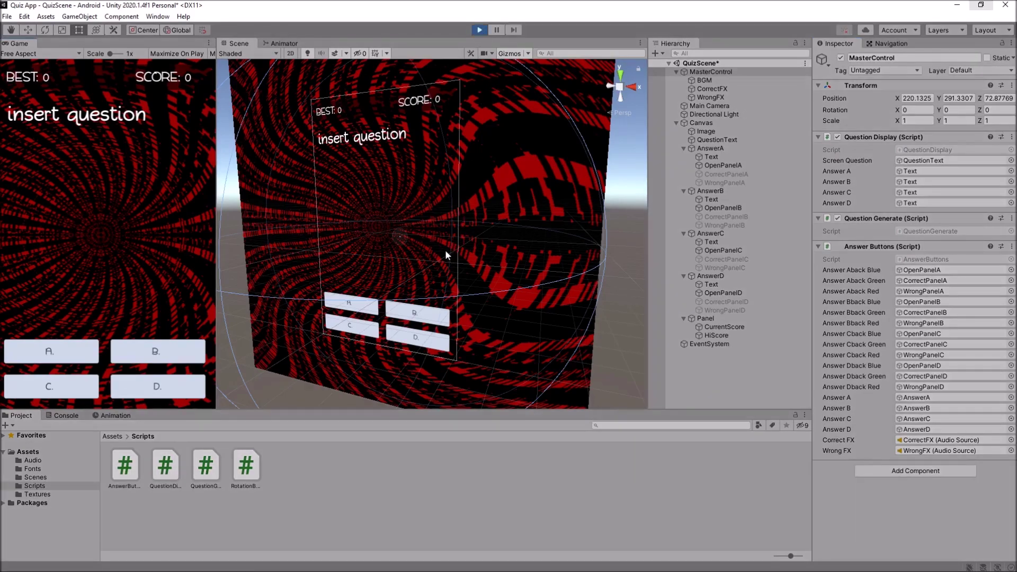
click(59, 348)
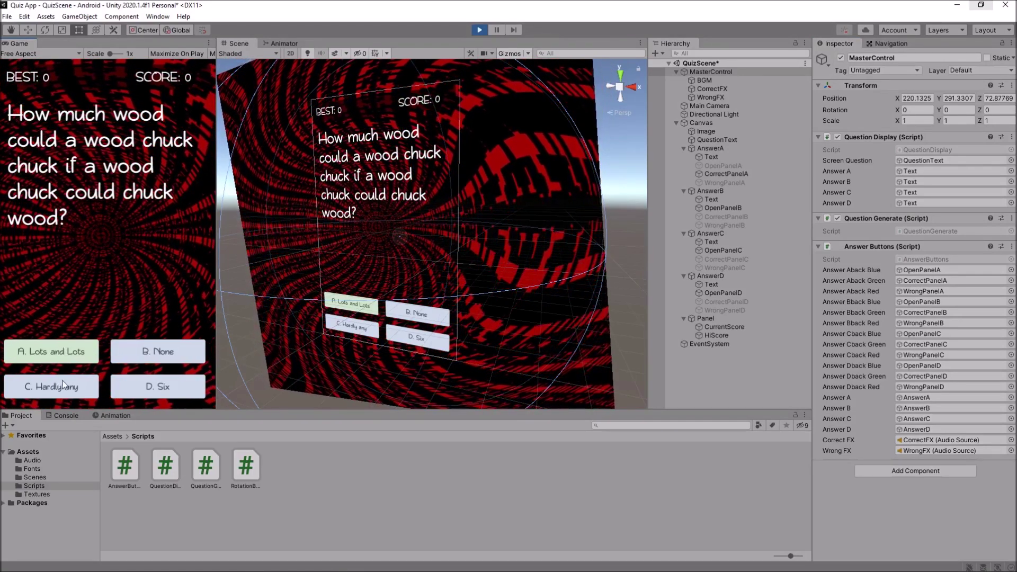
click(475, 29)
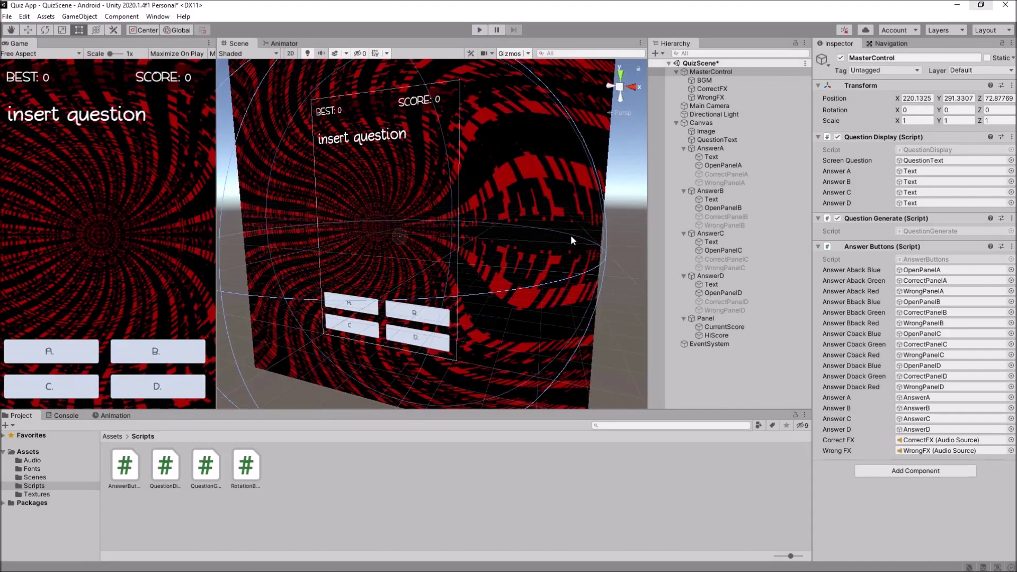
Step: Lower the BGM Audio Source volume from 0.05 to 0.01
click(704, 80)
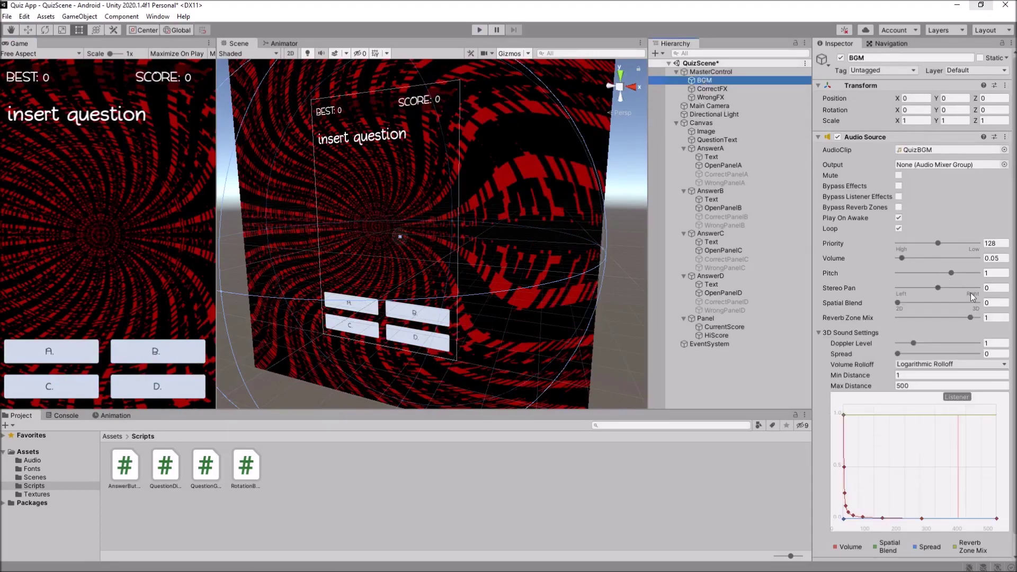
click(1000, 259)
text(0.01)
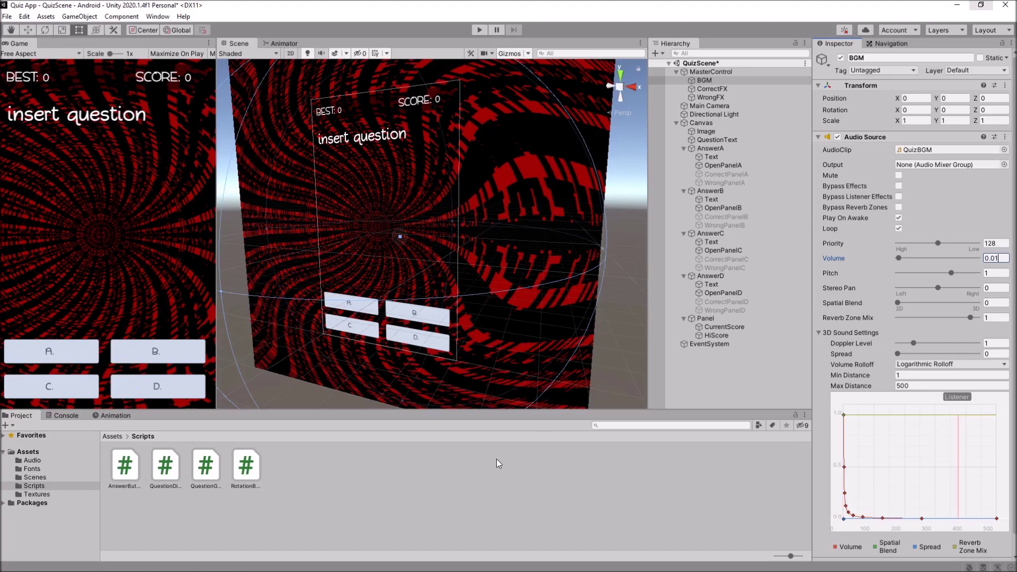
click(476, 34)
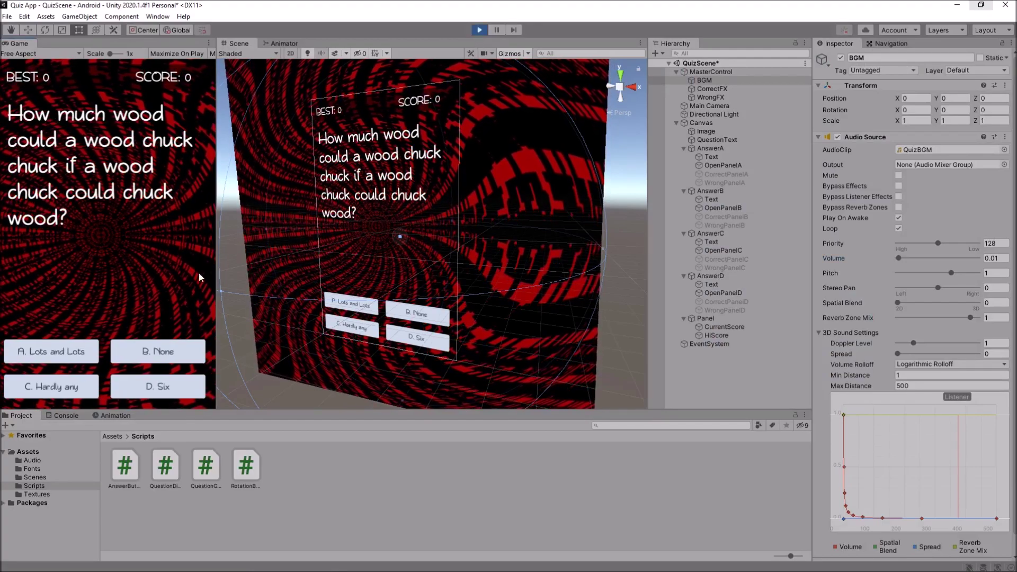
click(163, 349)
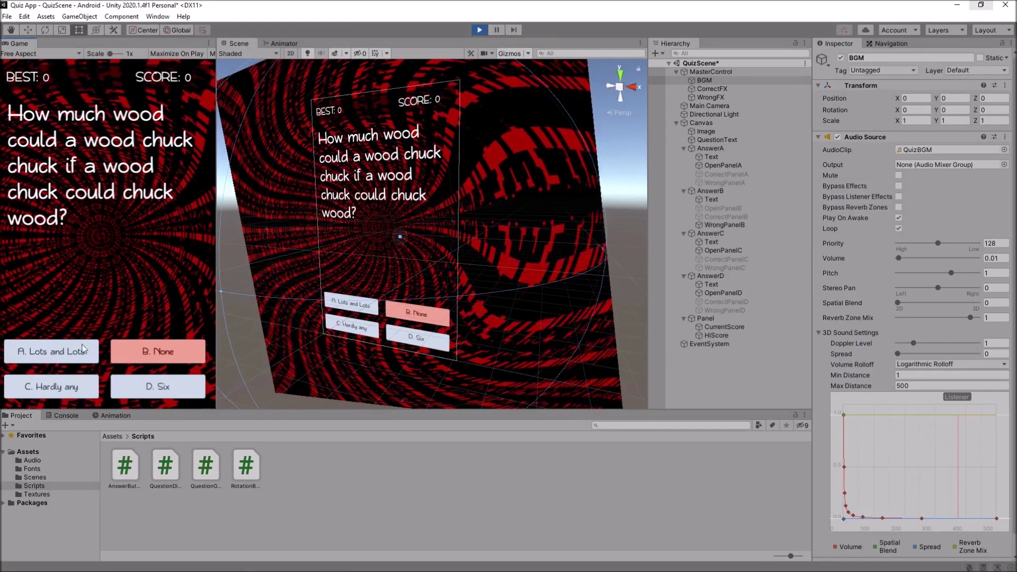
click(476, 30)
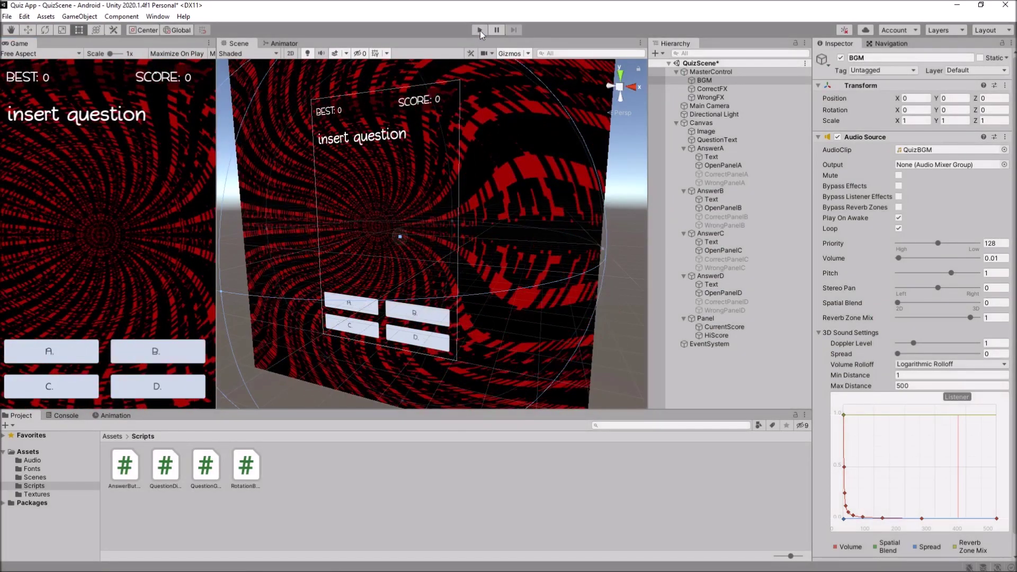
click(480, 30)
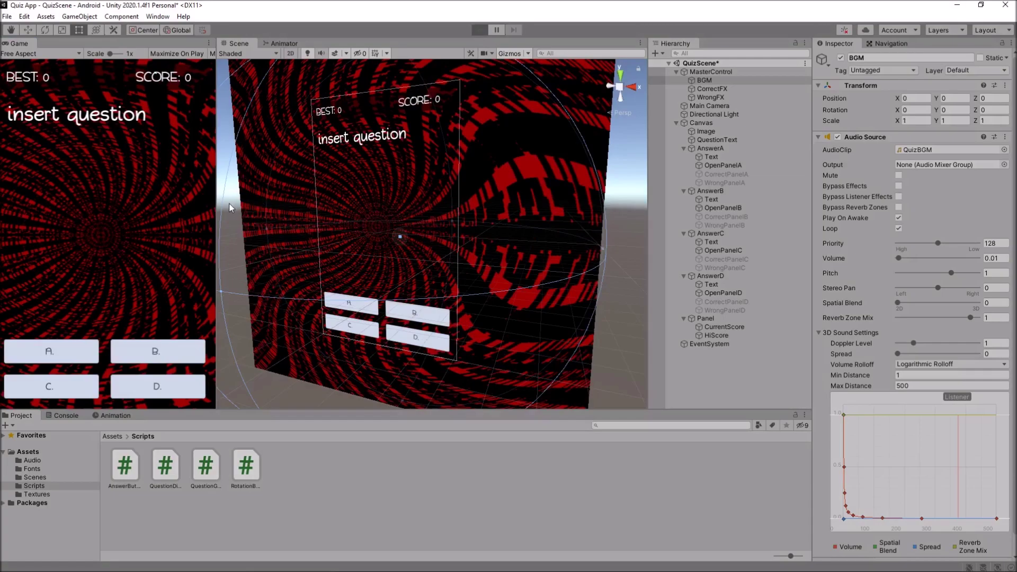
click(63, 383)
click(480, 31)
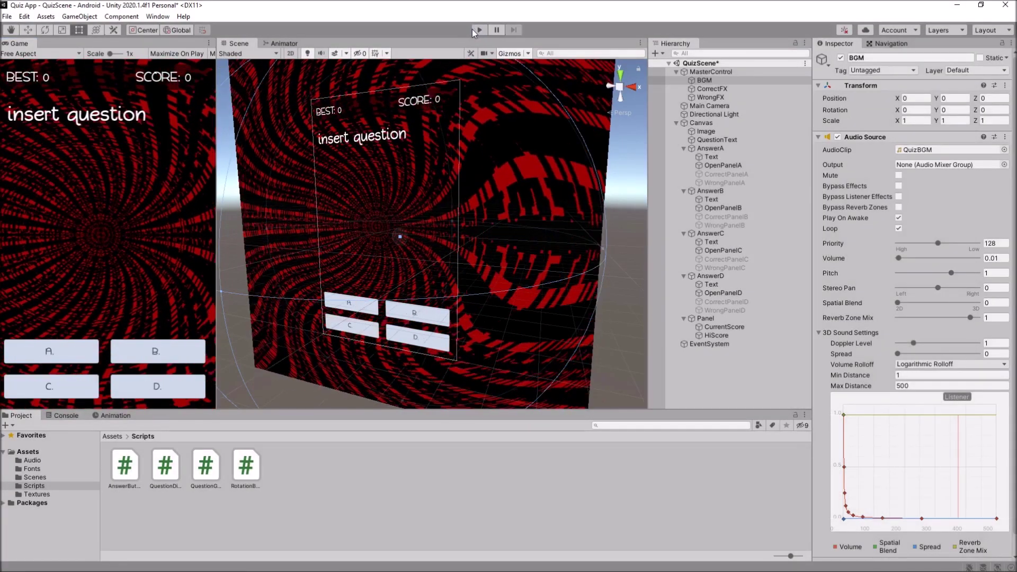
click(480, 30)
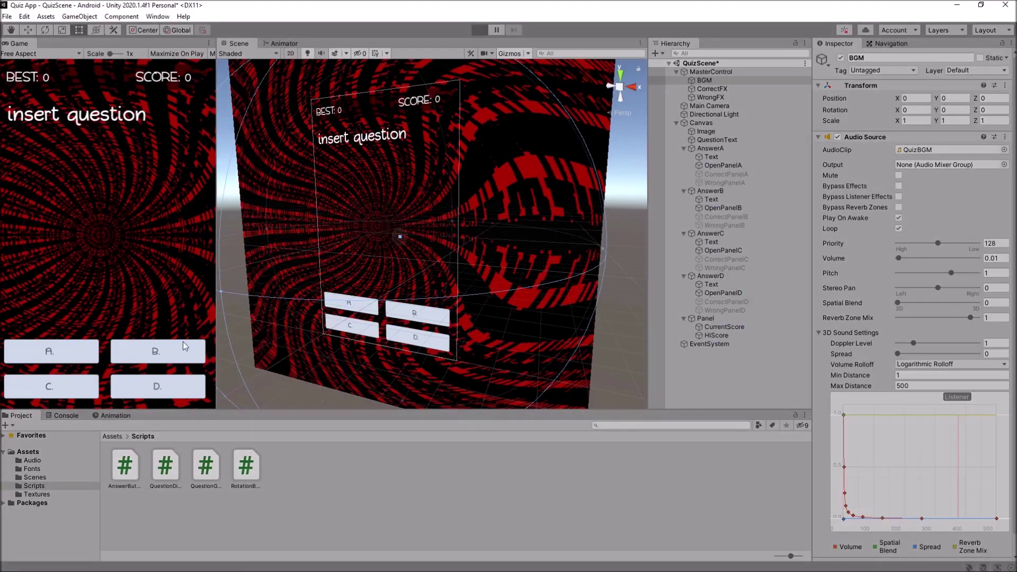
click(166, 387)
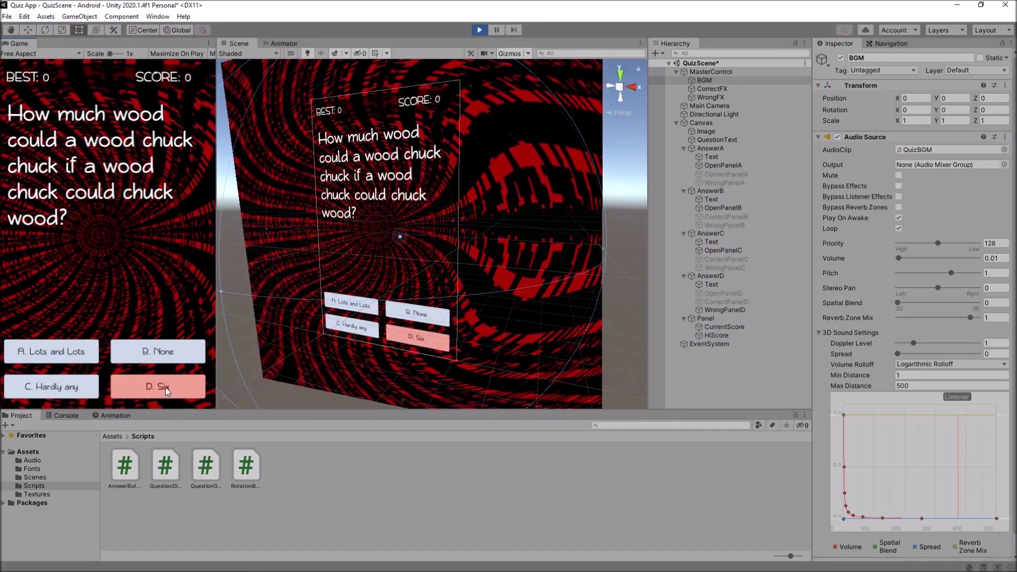
click(479, 30)
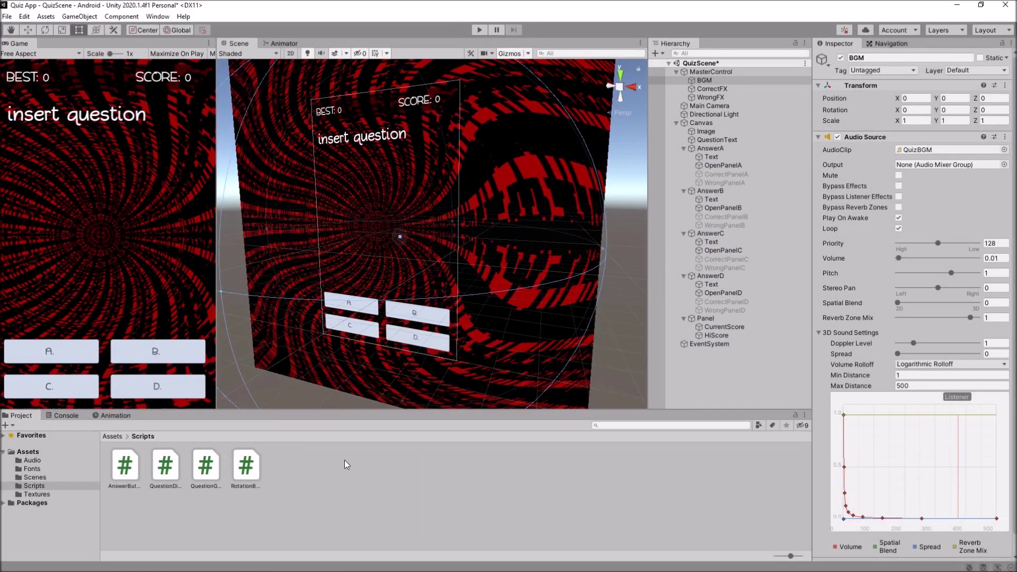